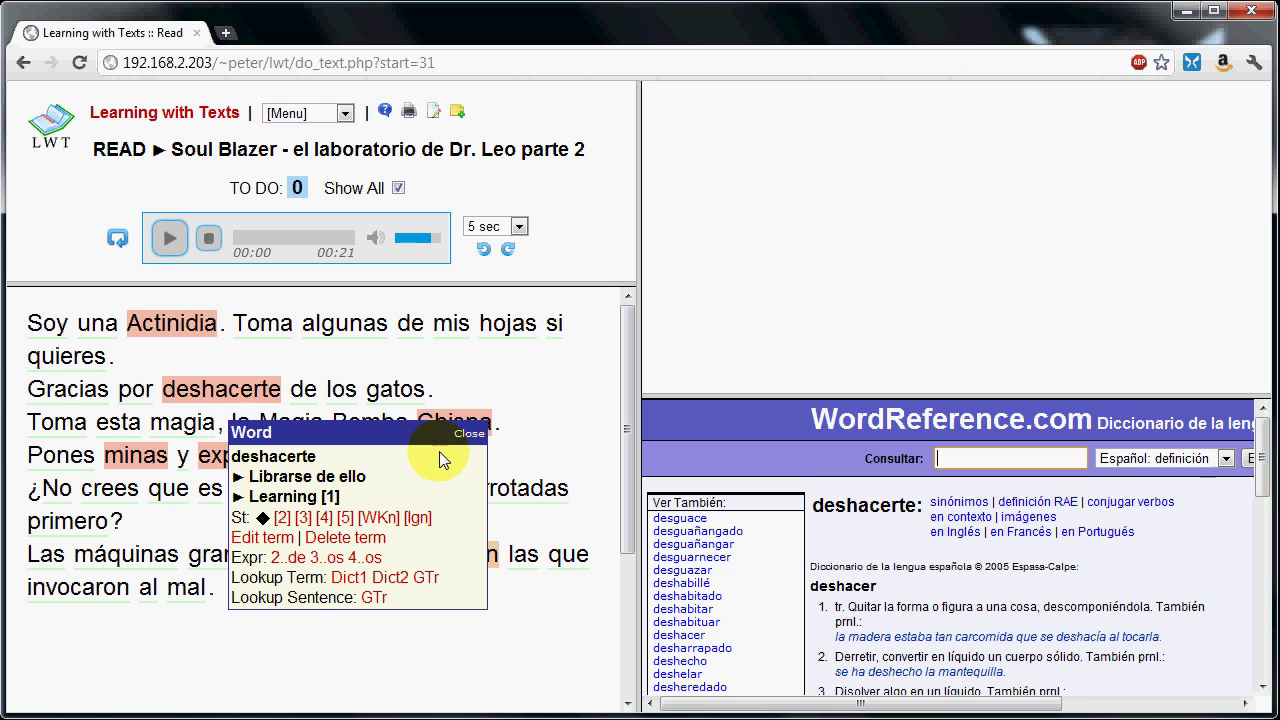
# Step: Dismiss the word details for deshacerte, check the translation and learning status of Actinidia, and close its details
pyautogui.click(469, 434)
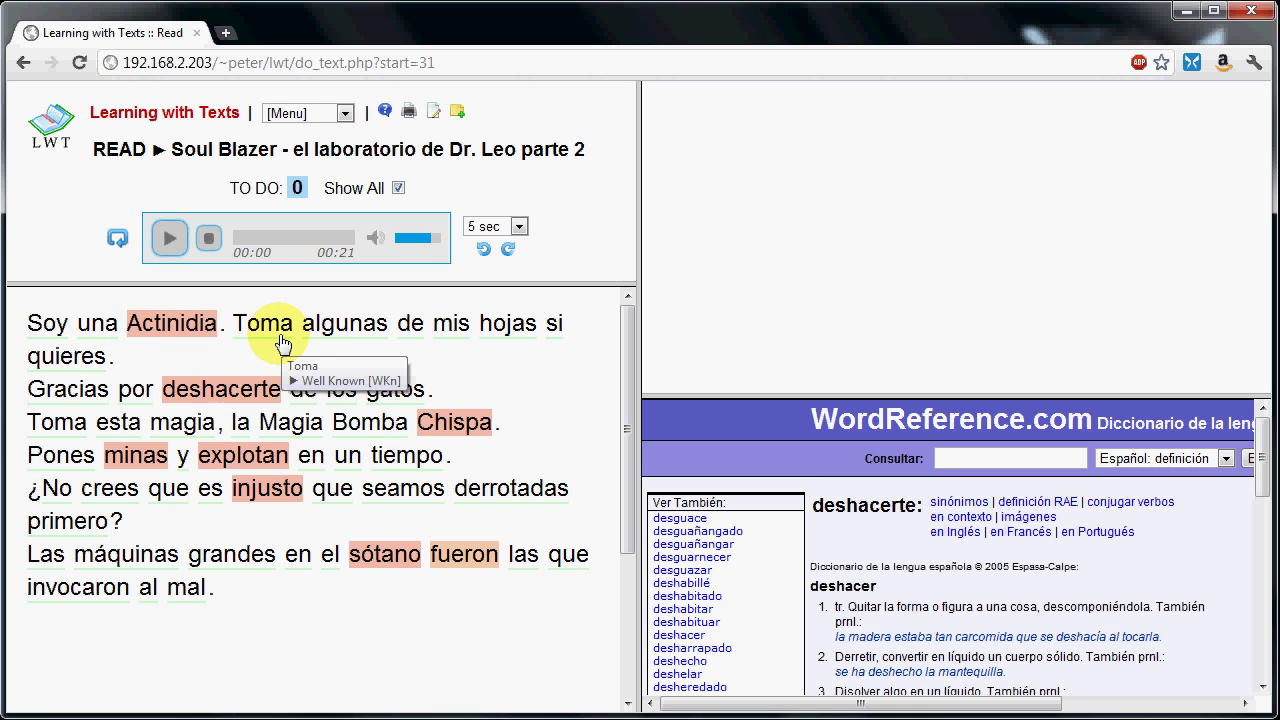
pyautogui.click(190, 338)
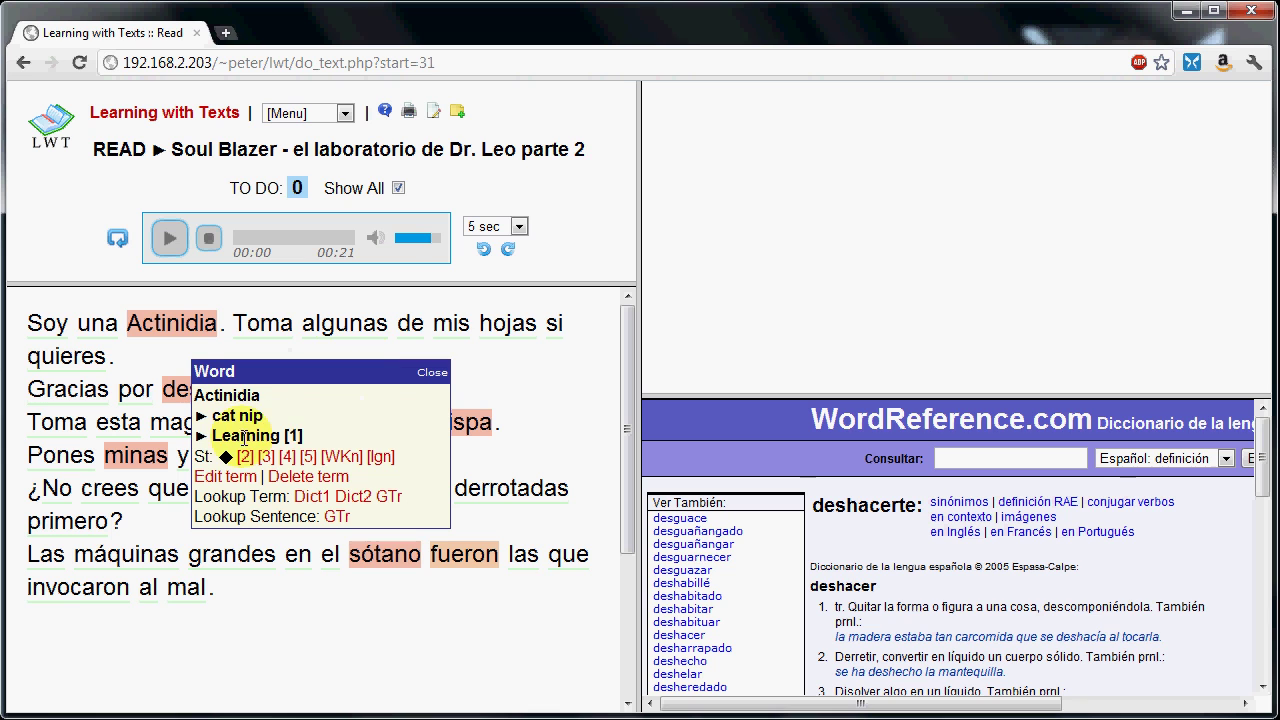
pyautogui.moveTo(210, 436); pyautogui.dragTo(390, 418)
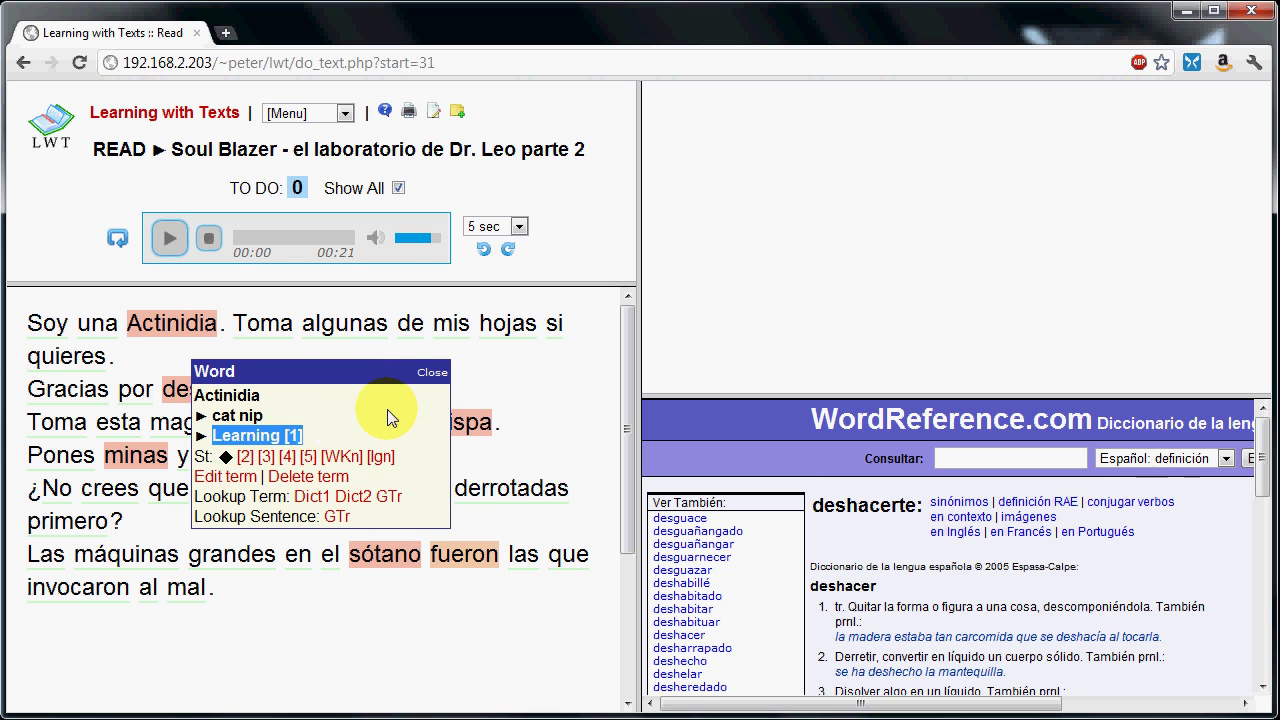
pyautogui.click(432, 372)
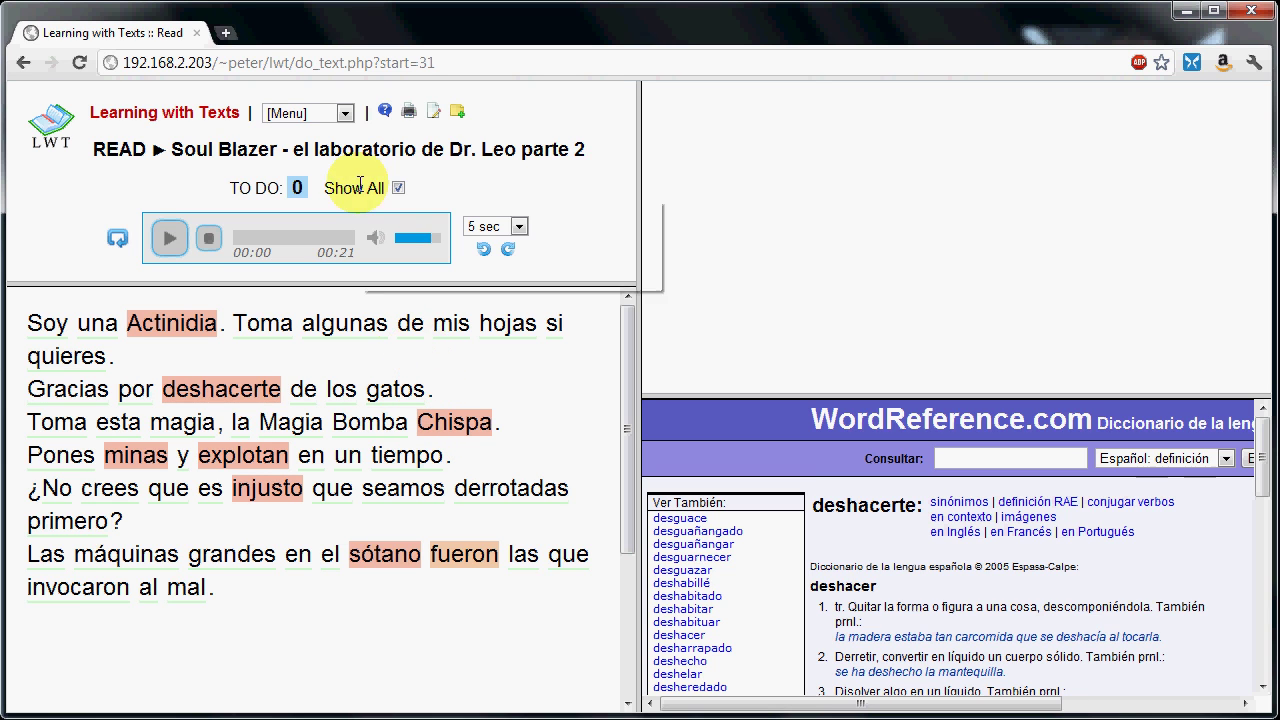
# Step: Open the Terms page and look through the listed Spanish terms with their translations and scores
pyautogui.click(346, 114)
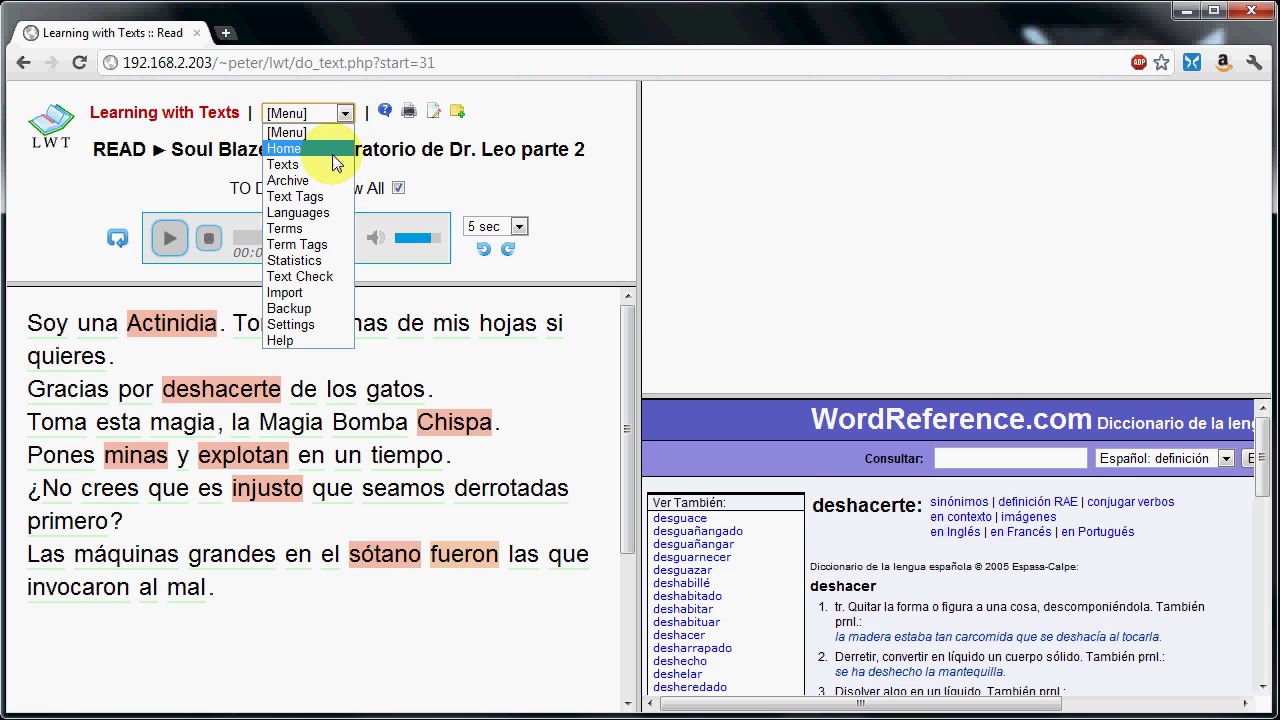
pyautogui.click(318, 228)
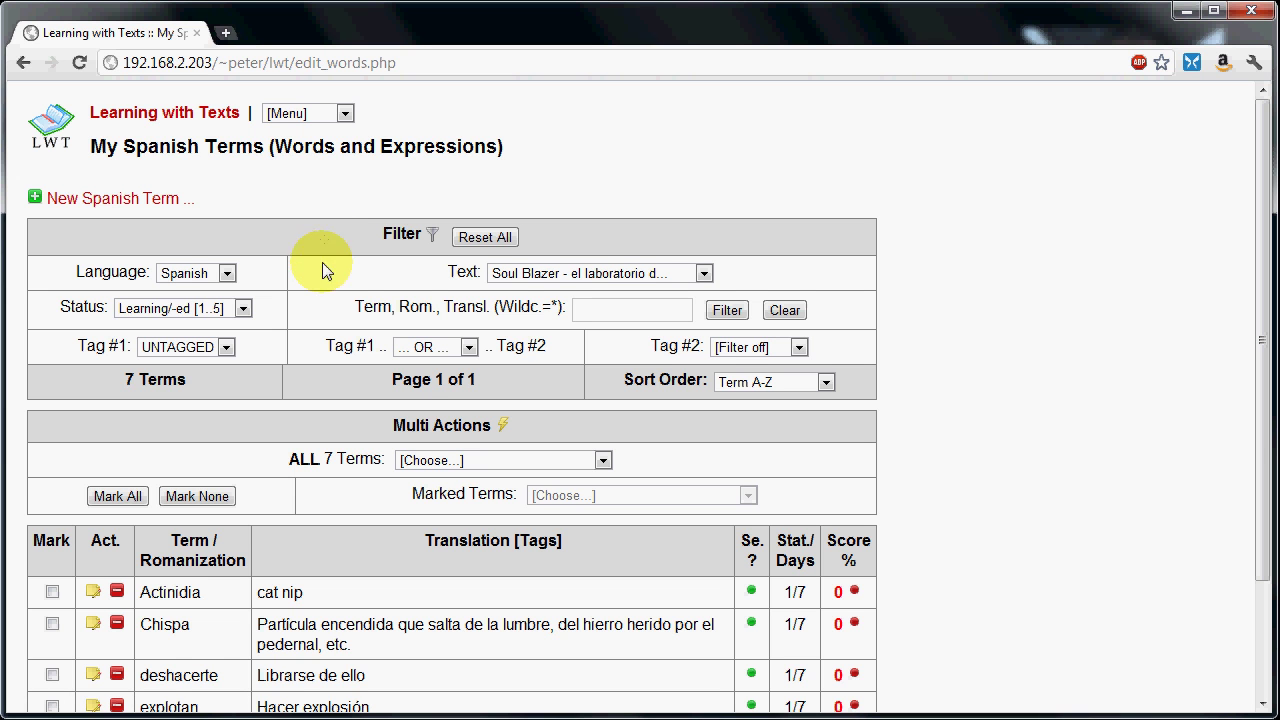
pyautogui.scroll(-1, 881, 400)
pyautogui.scroll(-1, 881, 400)
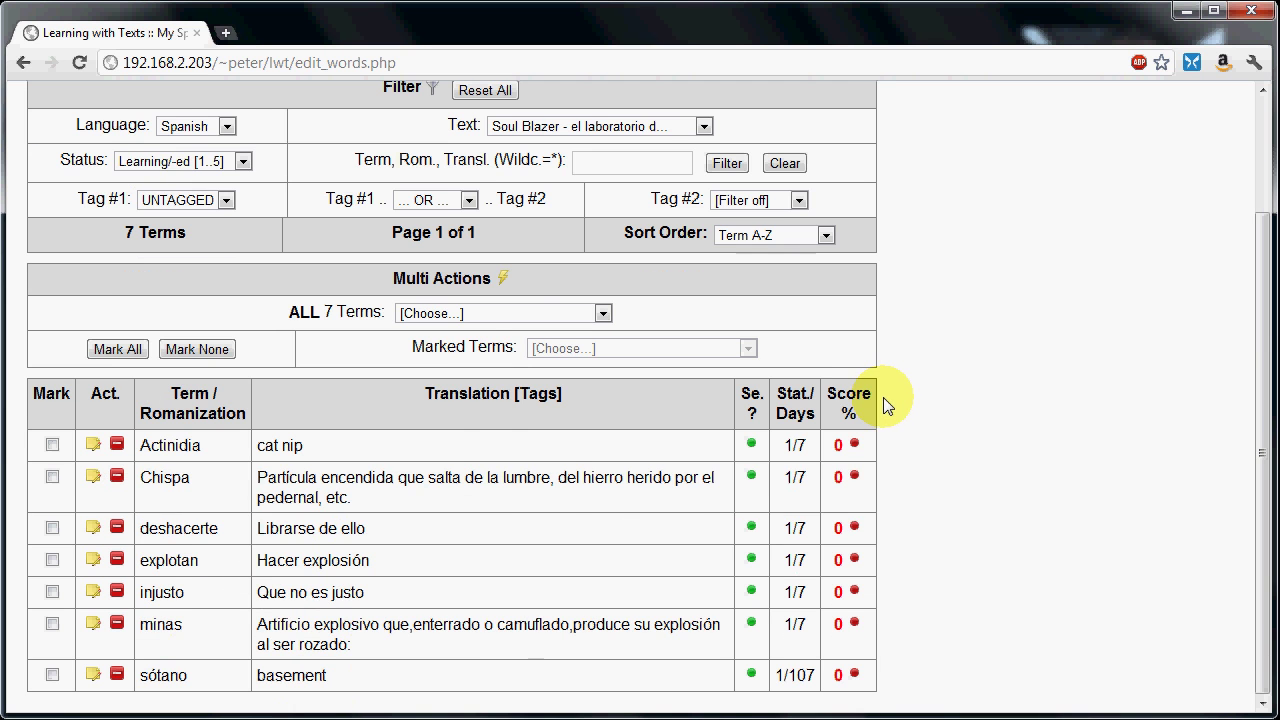
pyautogui.scroll(3, 886, 400)
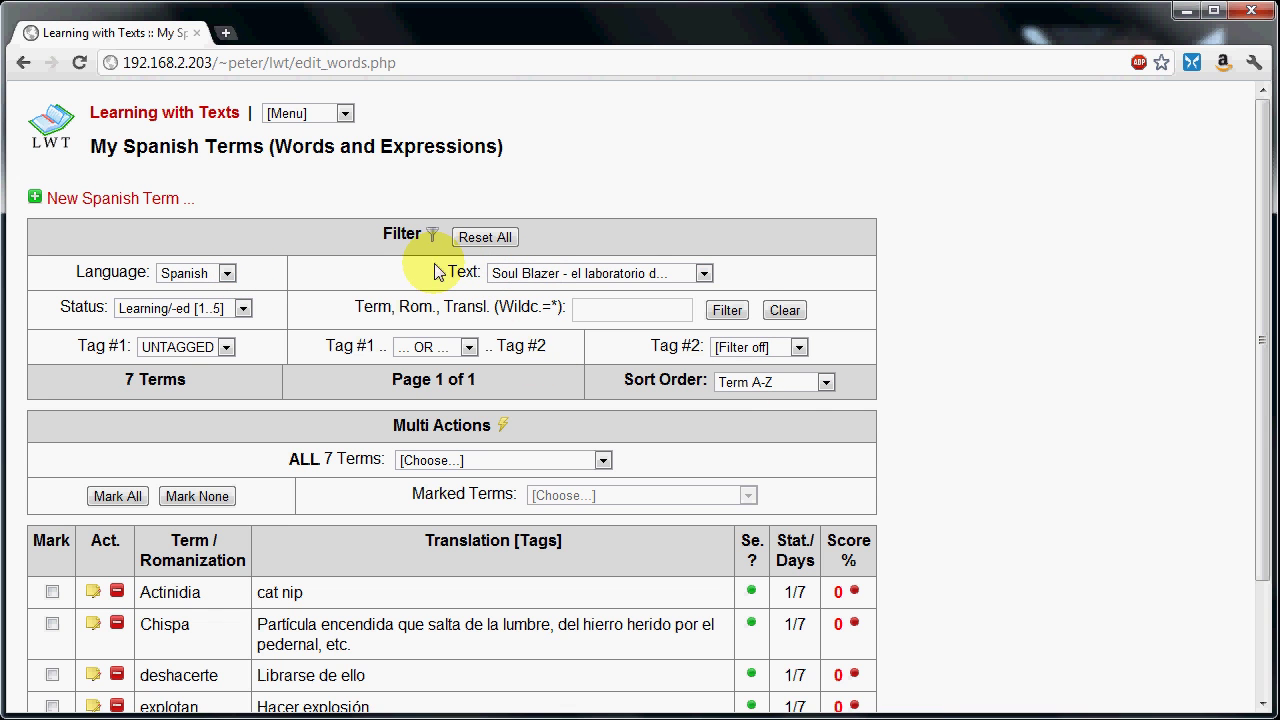
# Step: Reset all term filters and filter the list by the text "Soul Blazer - el laboratorio de Dr. Leo parte 2"
pyautogui.click(490, 238)
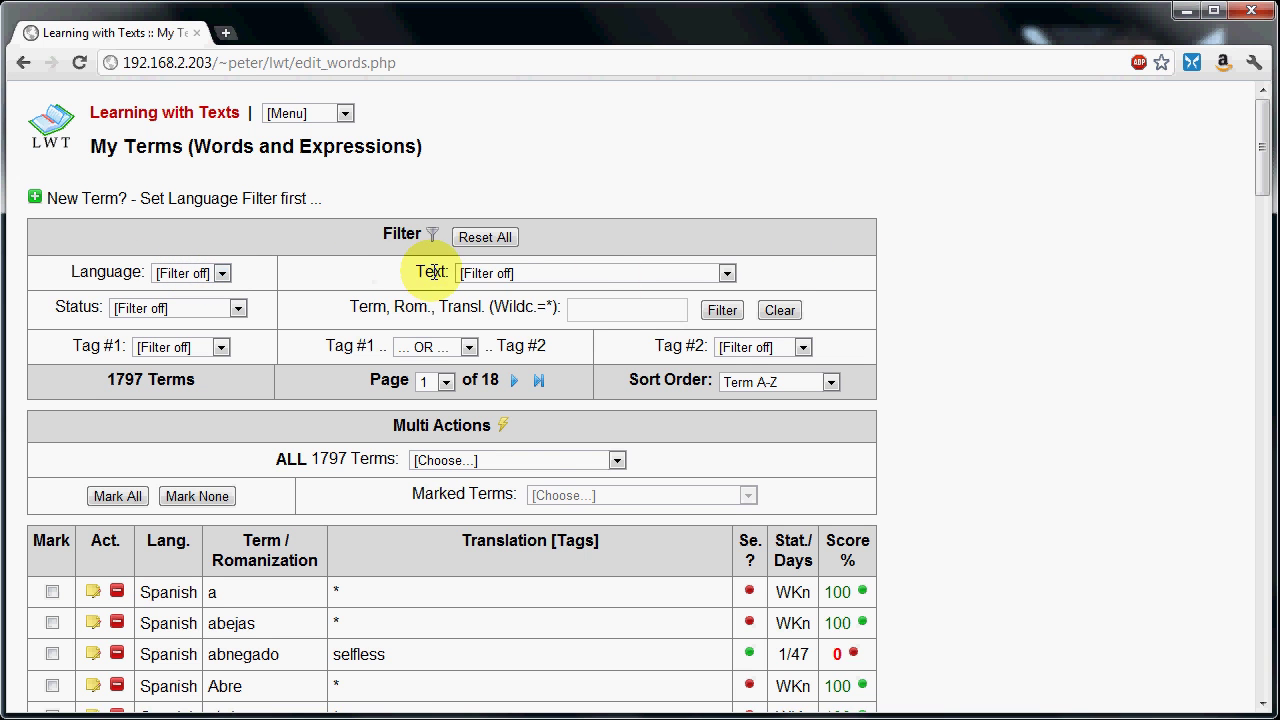
pyautogui.click(487, 273)
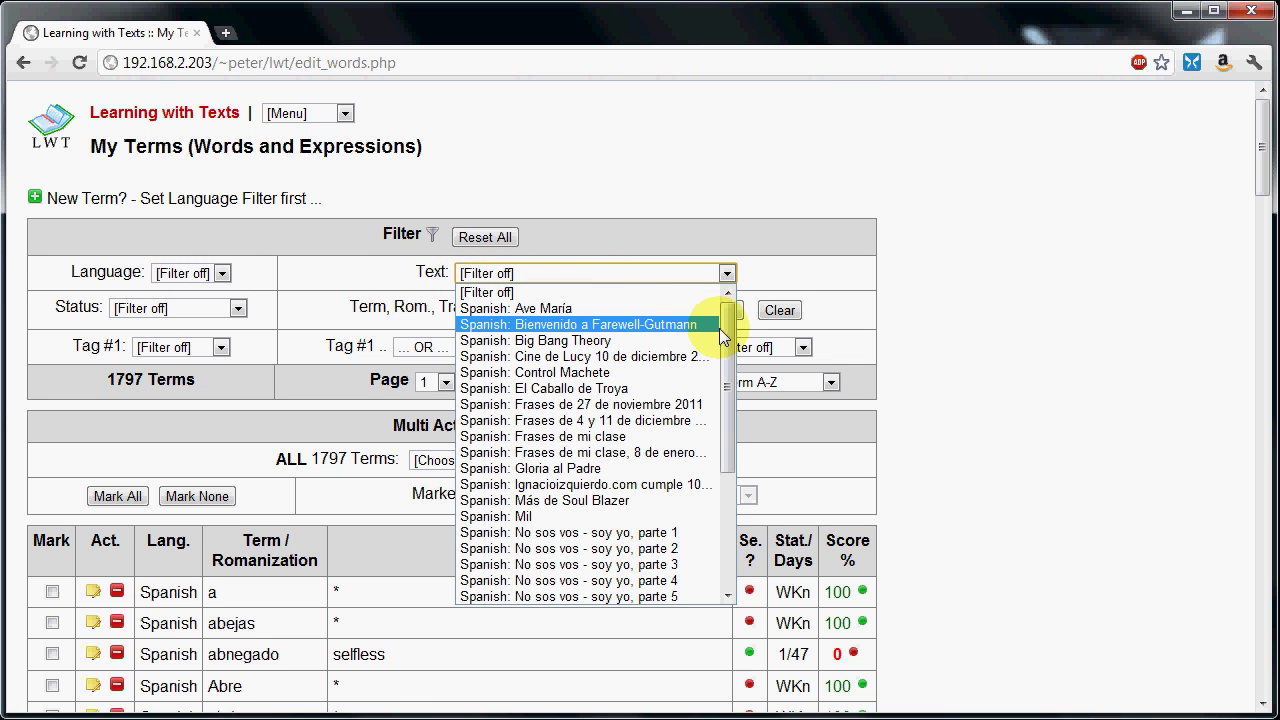
pyautogui.moveTo(730, 347); pyautogui.dragTo(728, 470)
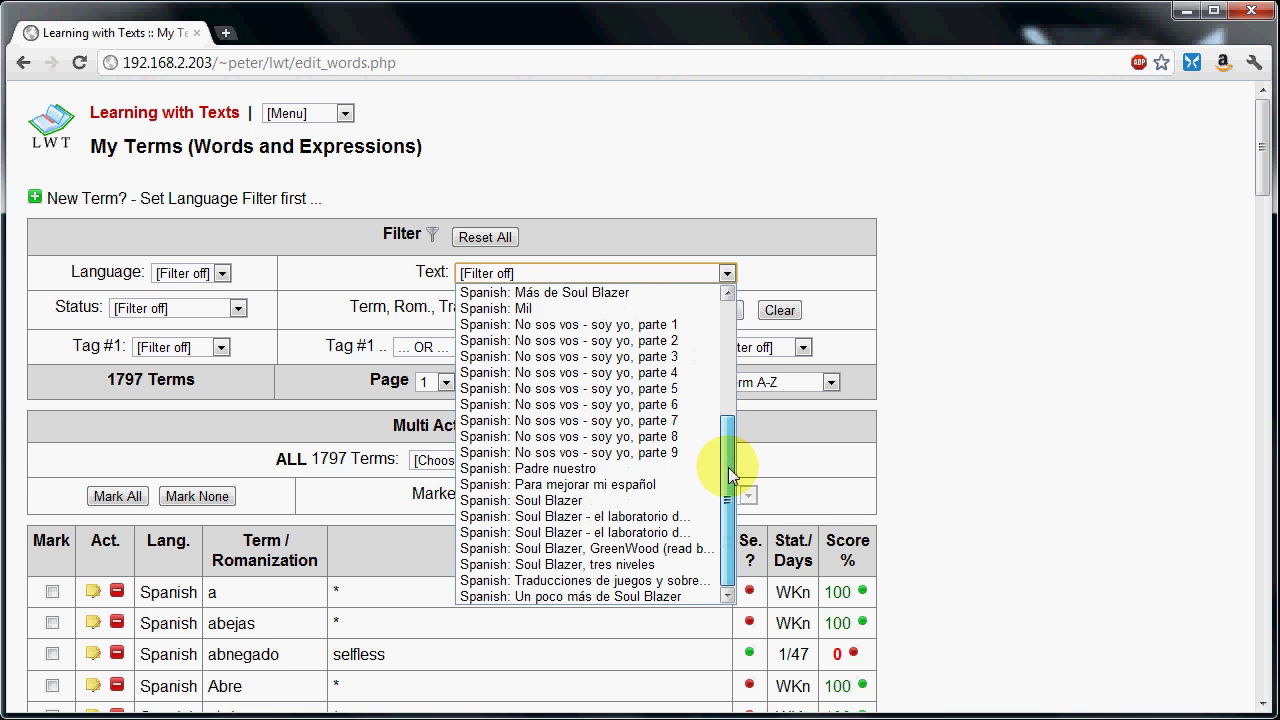
pyautogui.click(691, 533)
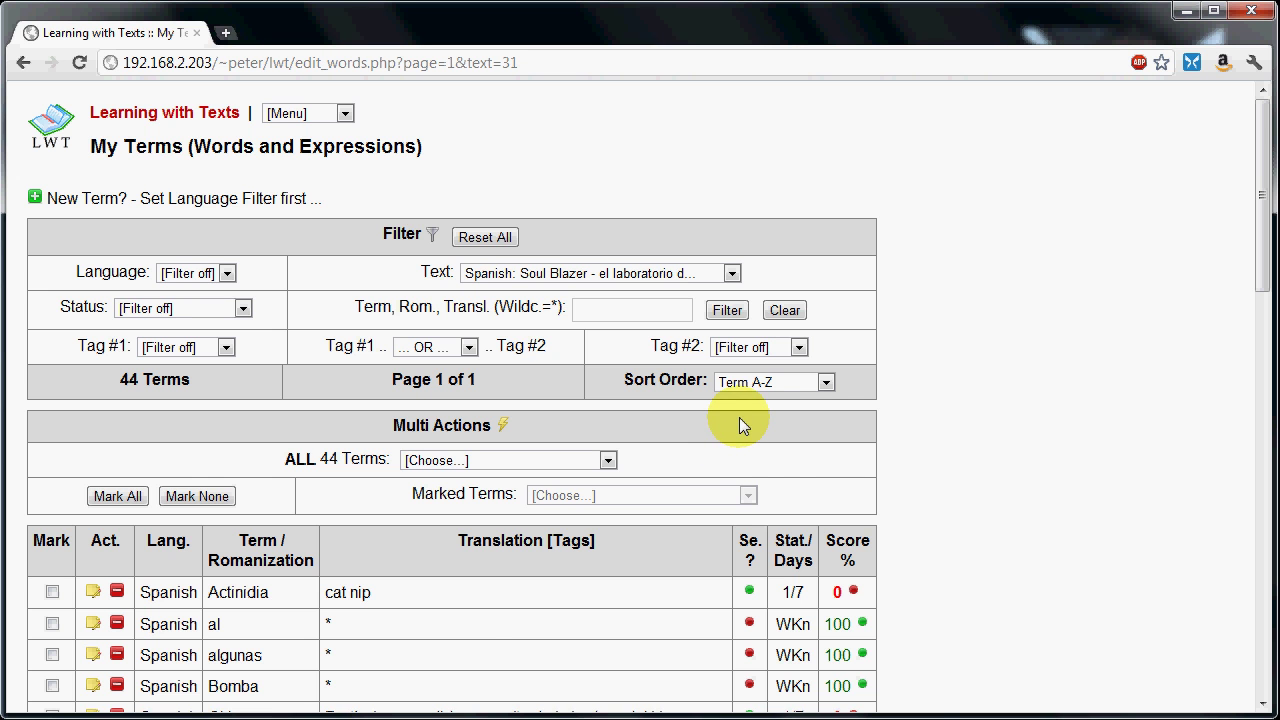
# Step: Look through the text's full term list and examine the status column for well-known words such as "al"
pyautogui.scroll(-3, 700, 455)
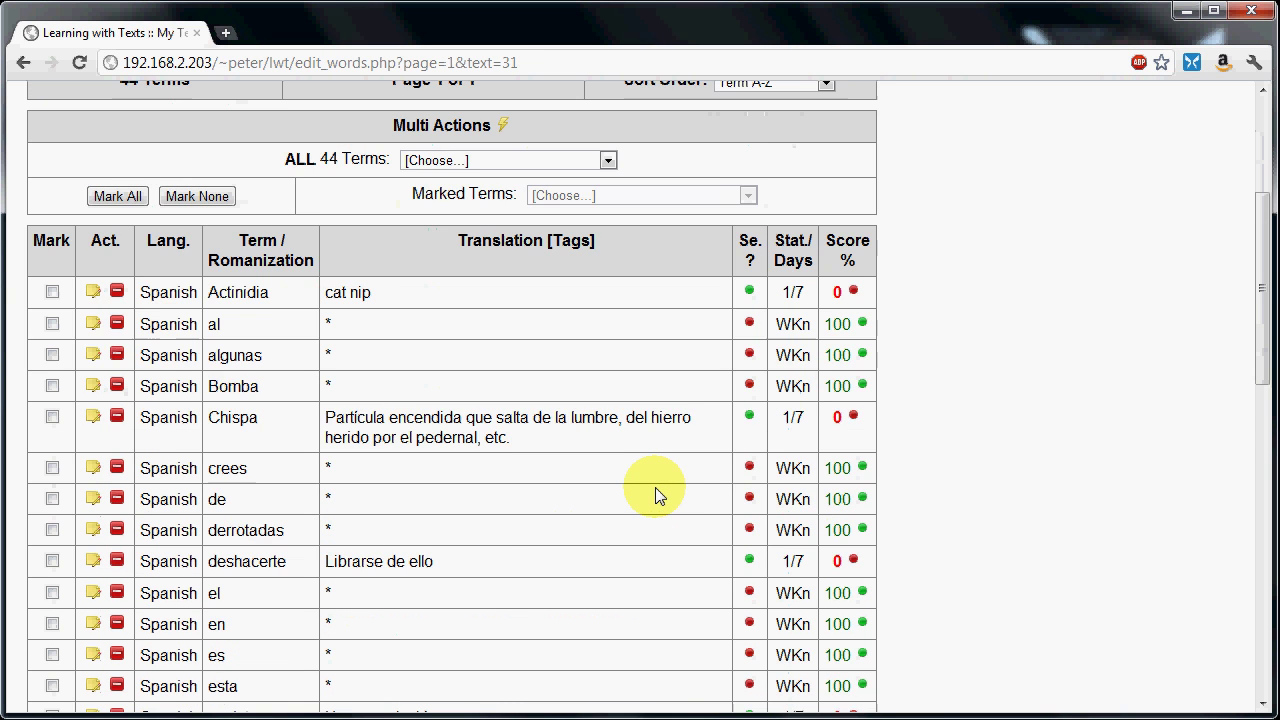
pyautogui.scroll(-10, 657, 495)
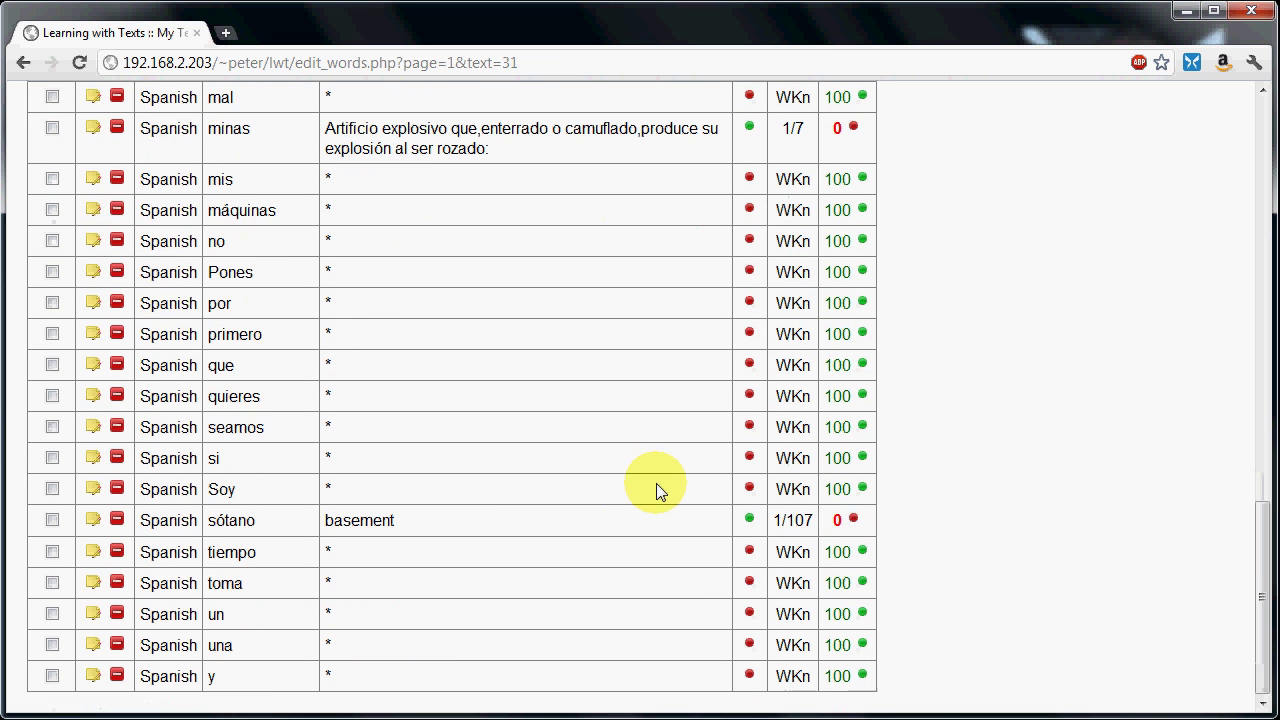
pyautogui.scroll(10, 656, 483)
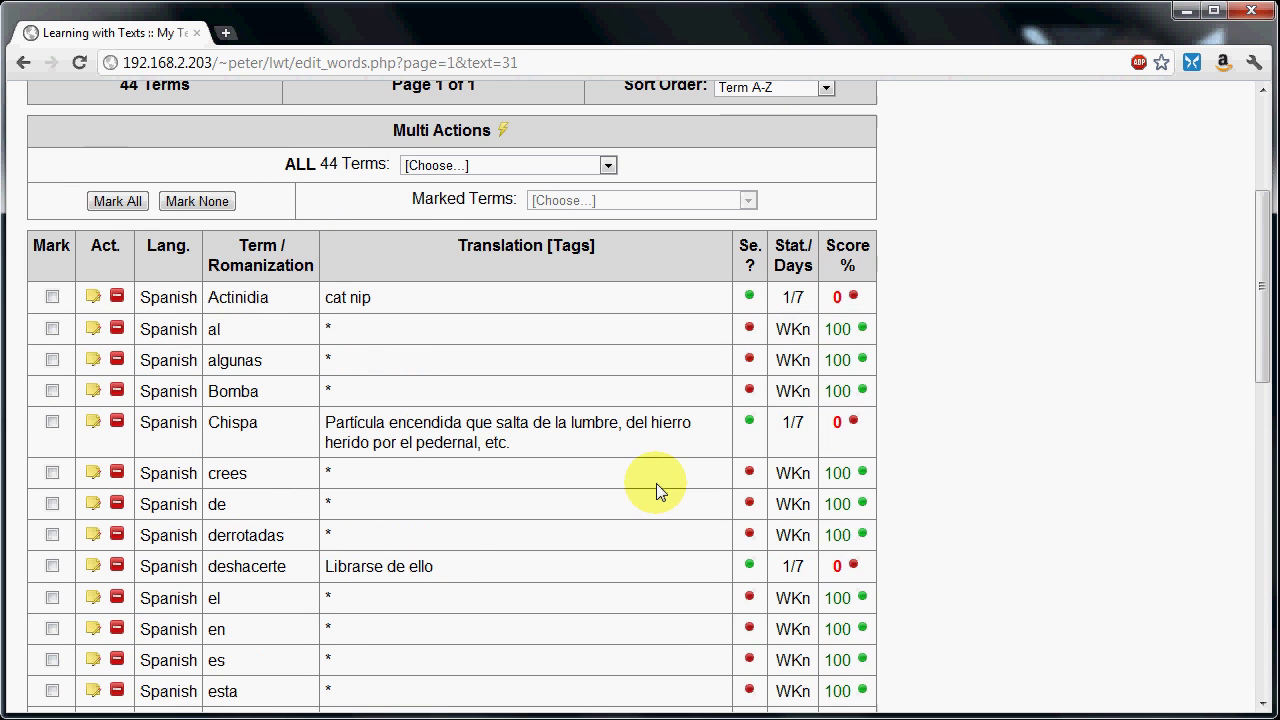
pyautogui.scroll(3, 656, 483)
pyautogui.scroll(-2, 656, 483)
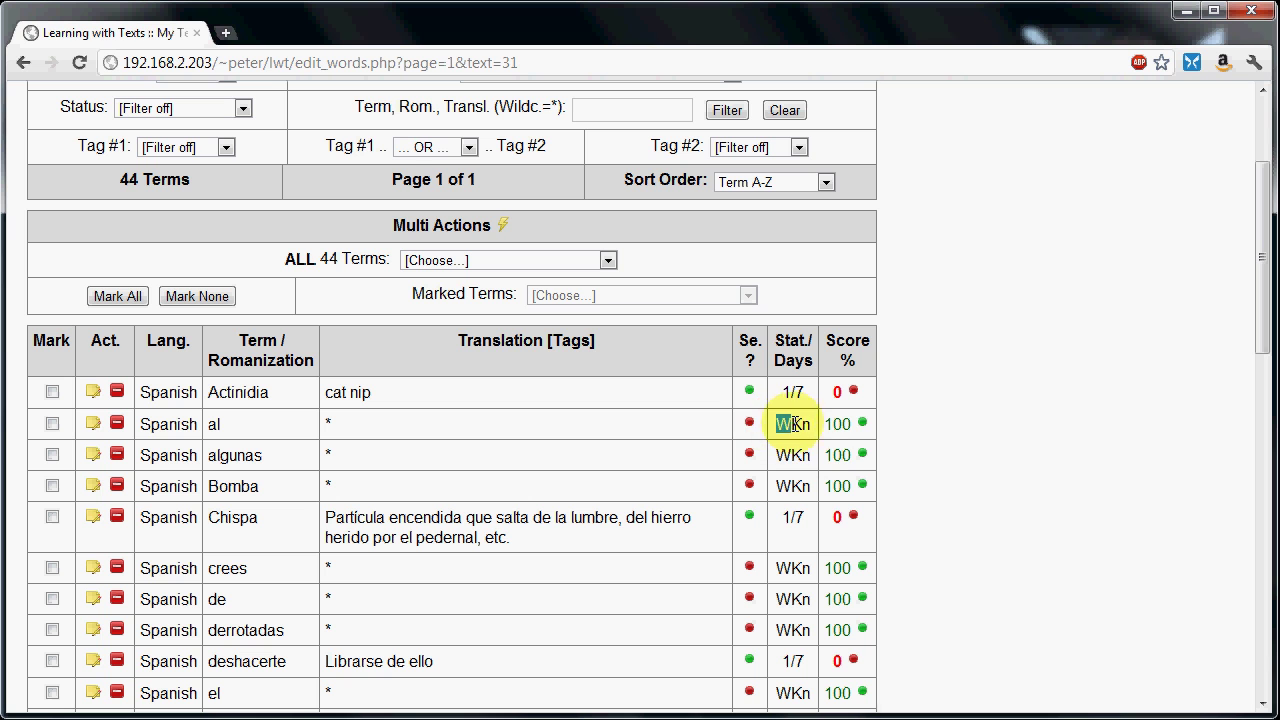
pyautogui.doubleClick(781, 425)
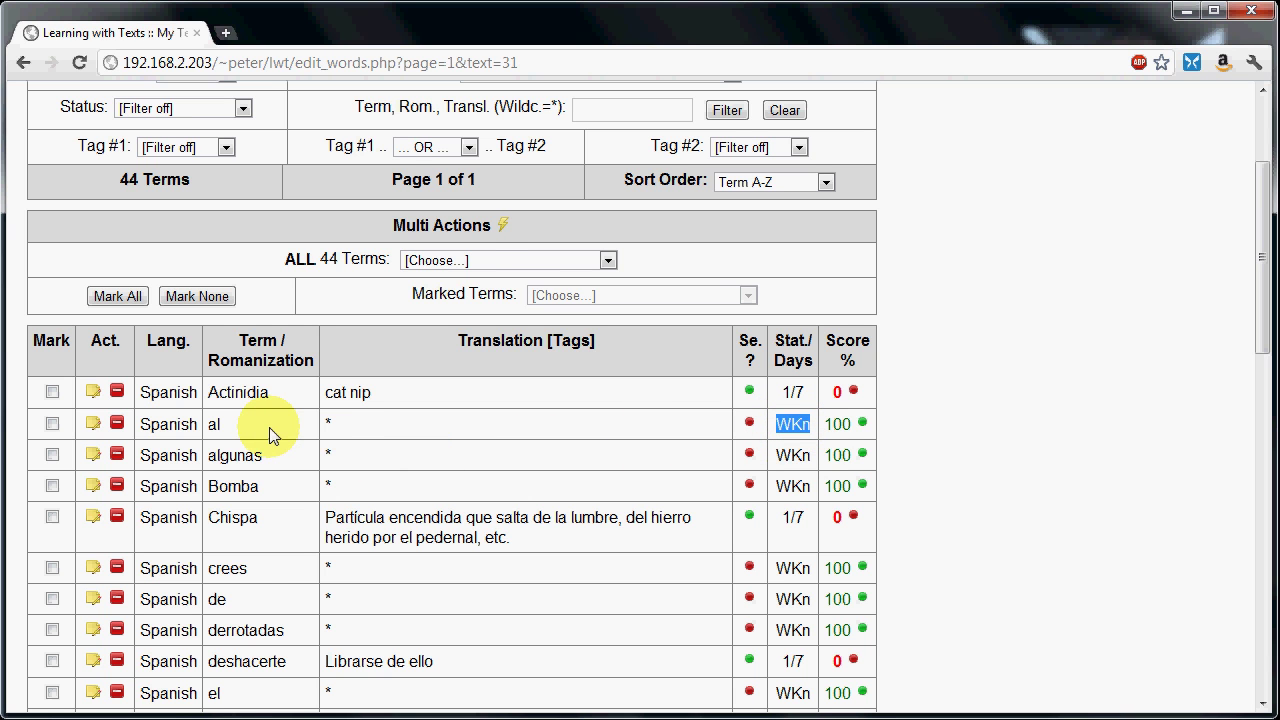
pyautogui.scroll(2, 268, 432)
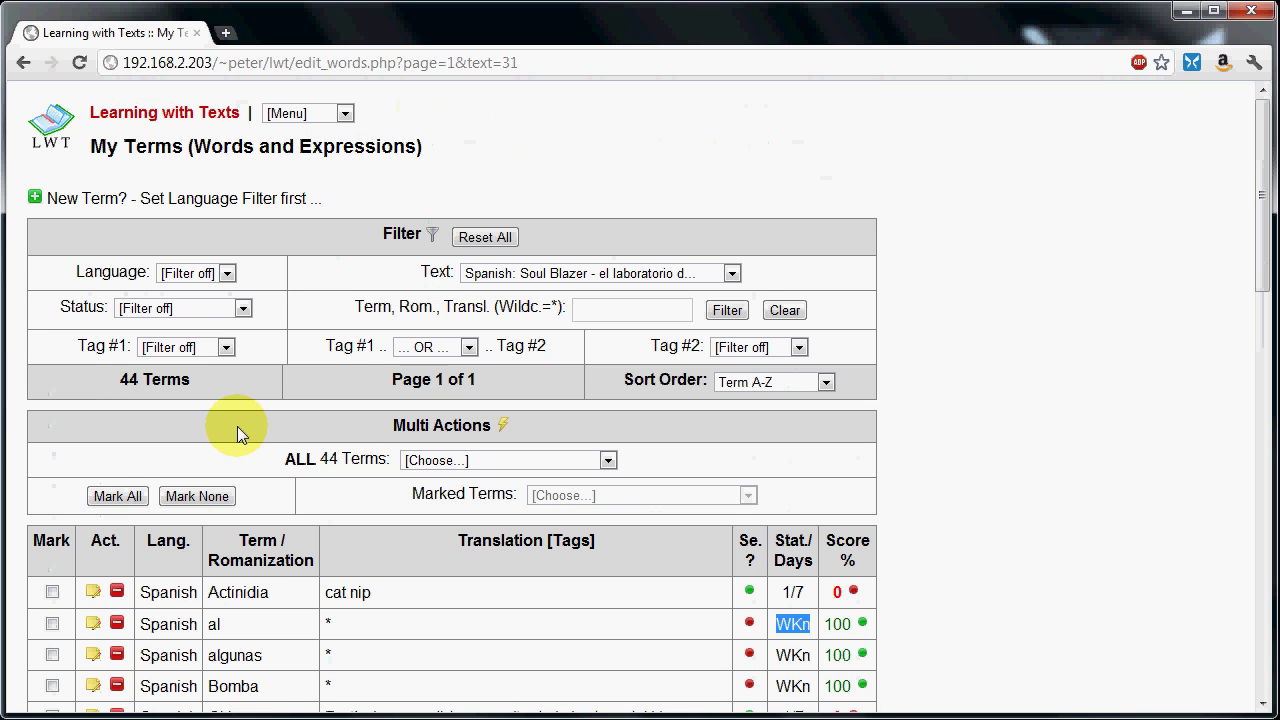
# Step: Filter the terms by status Learning/-ed [1..5] and review the remaining entries
pyautogui.click(182, 312)
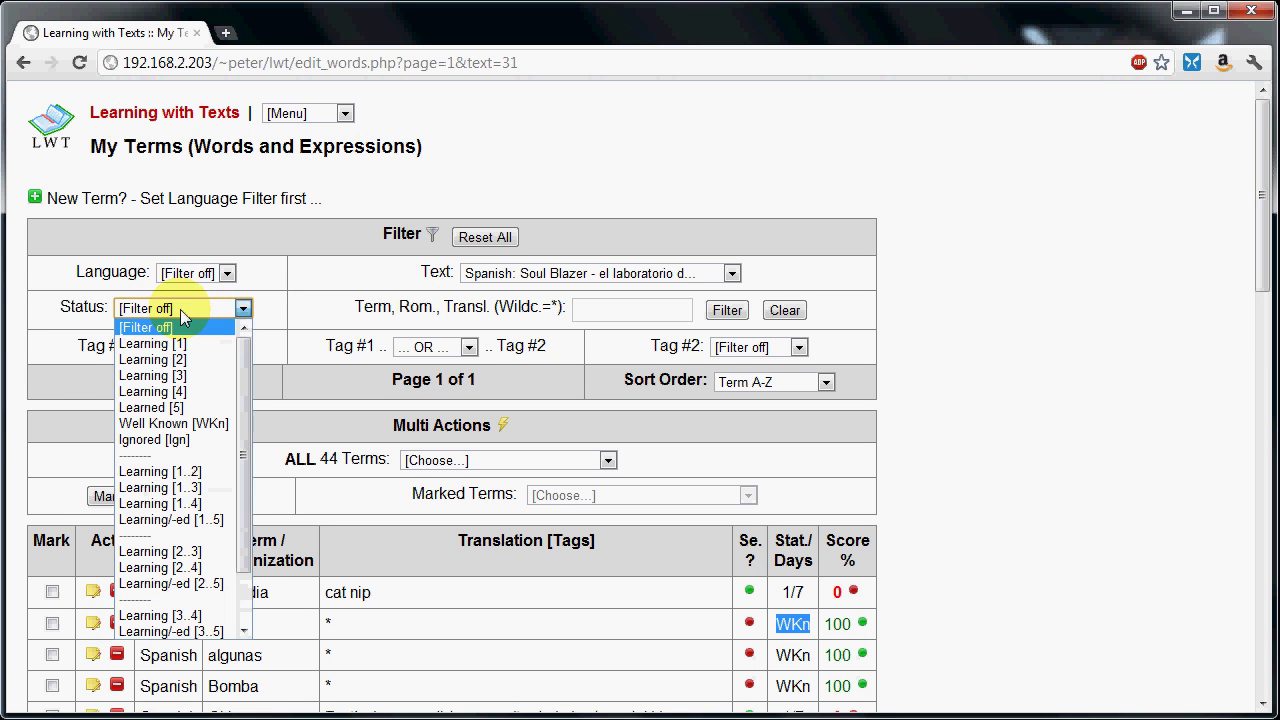
pyautogui.click(224, 521)
pyautogui.scroll(-3, 493, 500)
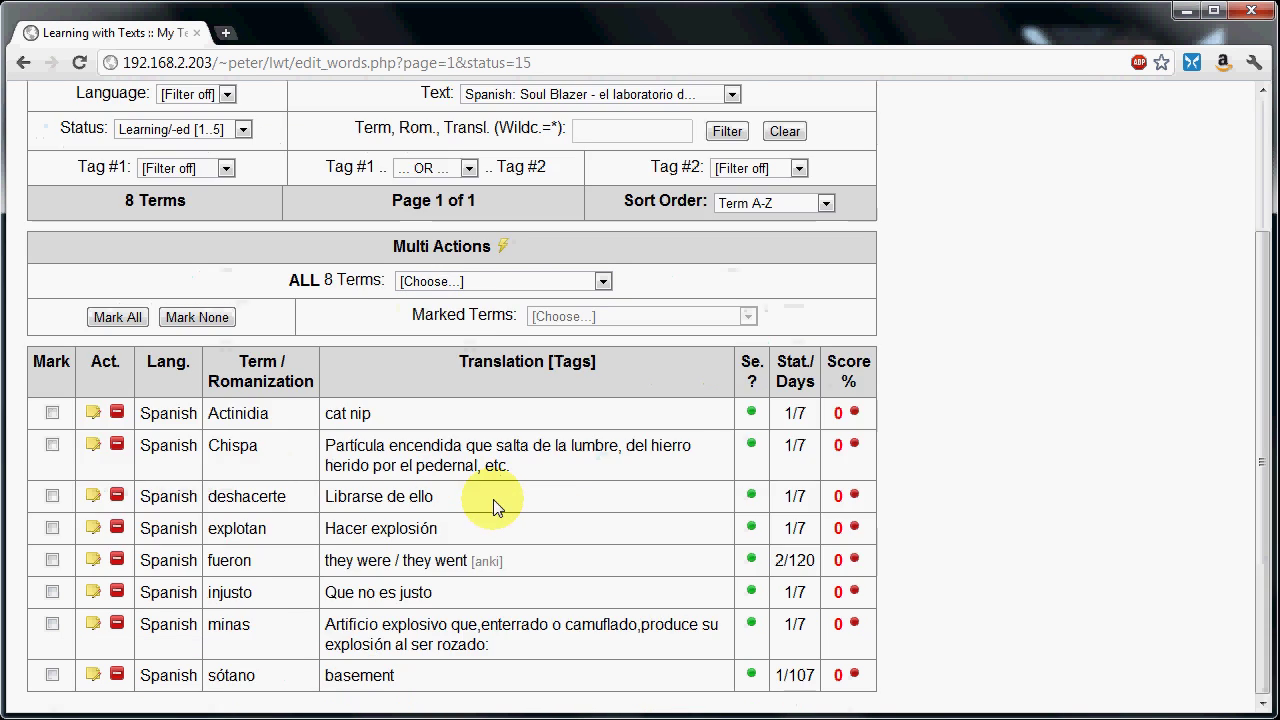
pyautogui.scroll(3, 493, 508)
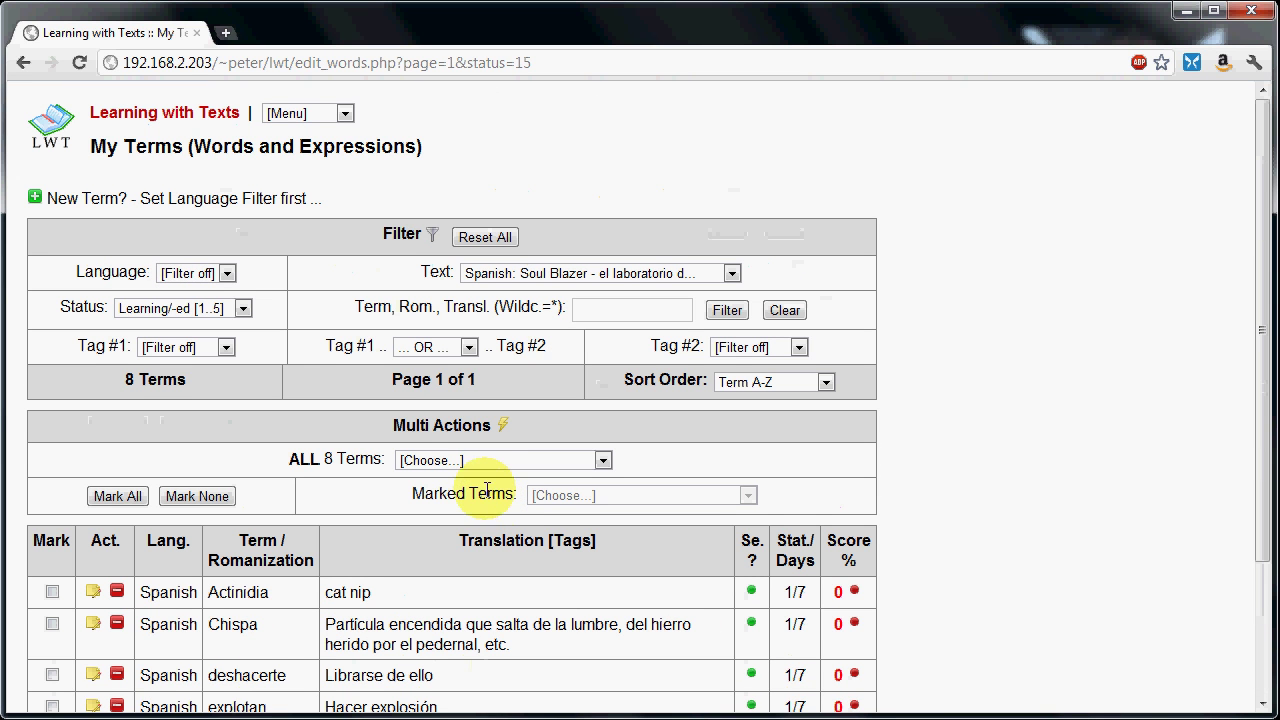
# Step: Set the Tag #1 filter to UNTAGGED and review the remaining terms
pyautogui.click(227, 348)
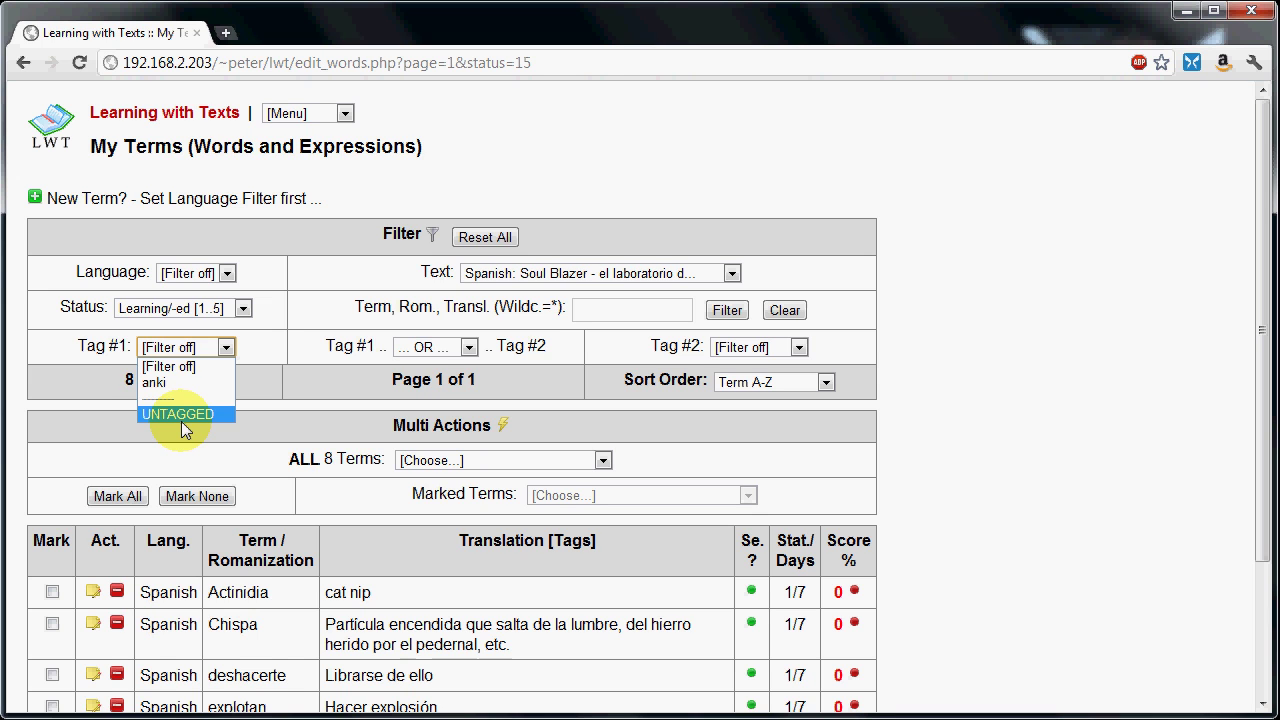
pyautogui.click(181, 414)
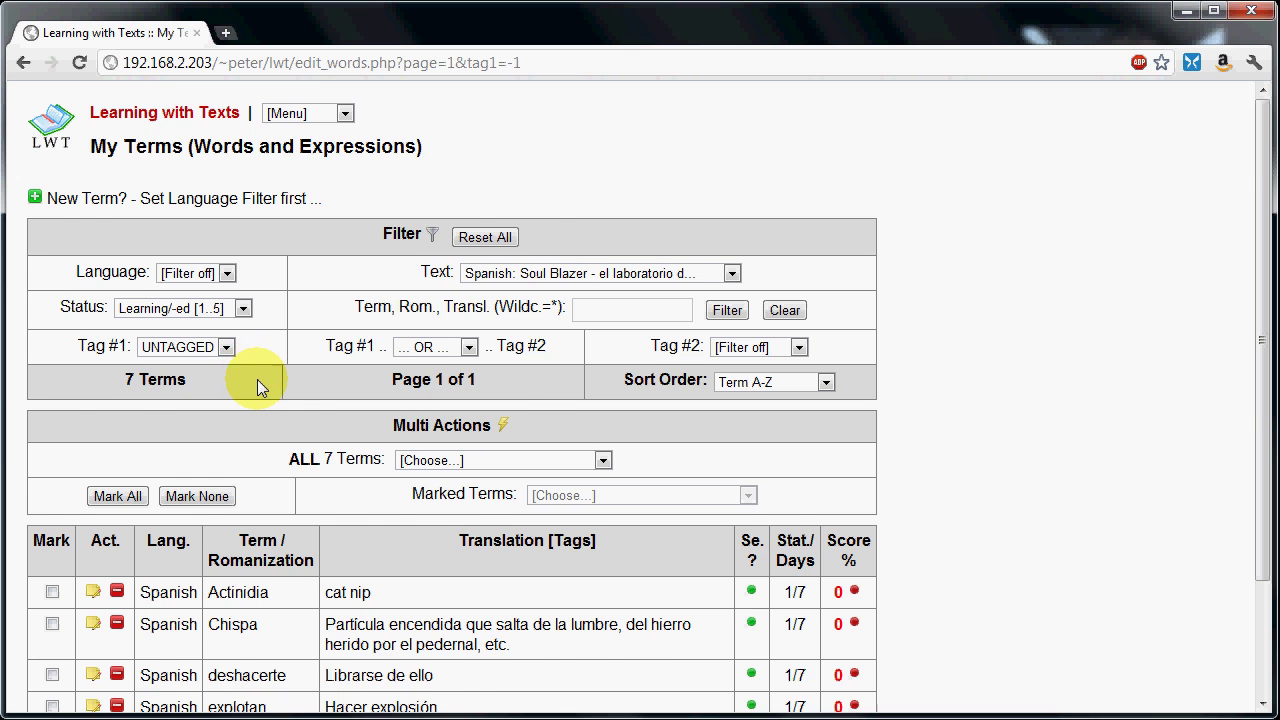
pyautogui.scroll(-1, 257, 379)
pyautogui.scroll(-1, 314, 429)
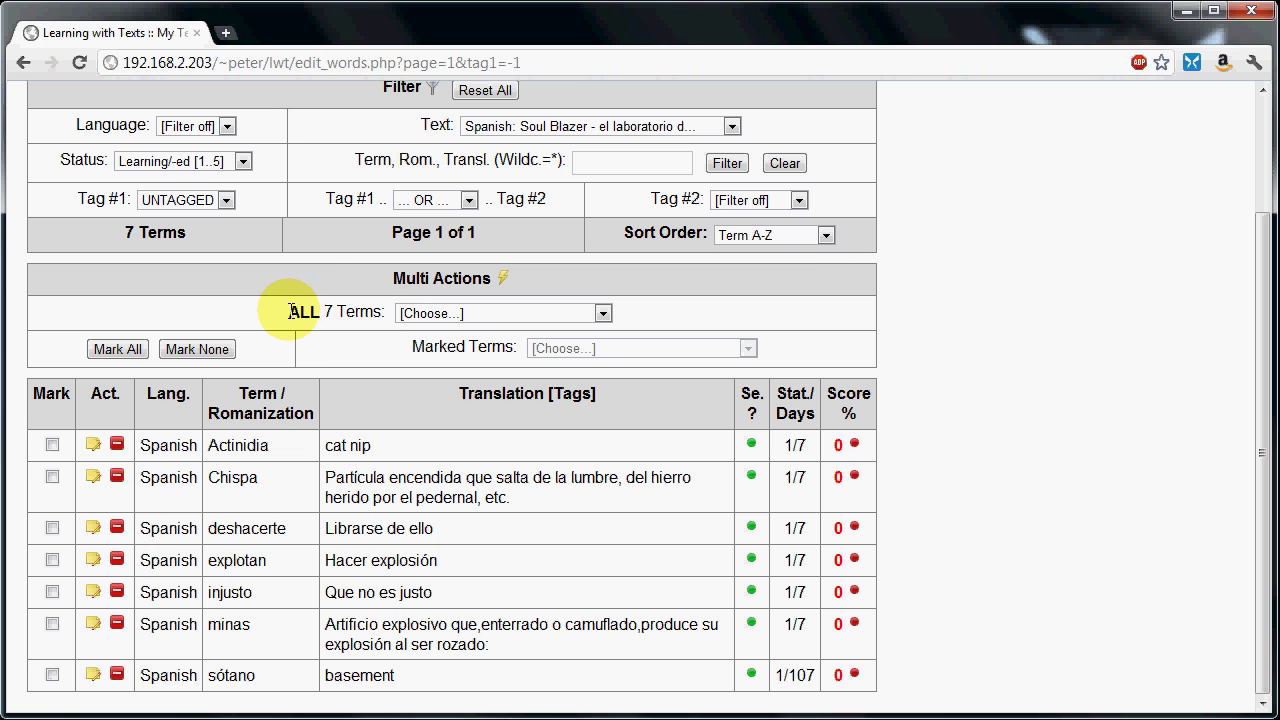
# Step: Export all of the filtered terms in Anki format with the multi action Export ALL Terms (Anki)
pyautogui.moveTo(292, 312); pyautogui.dragTo(386, 312)
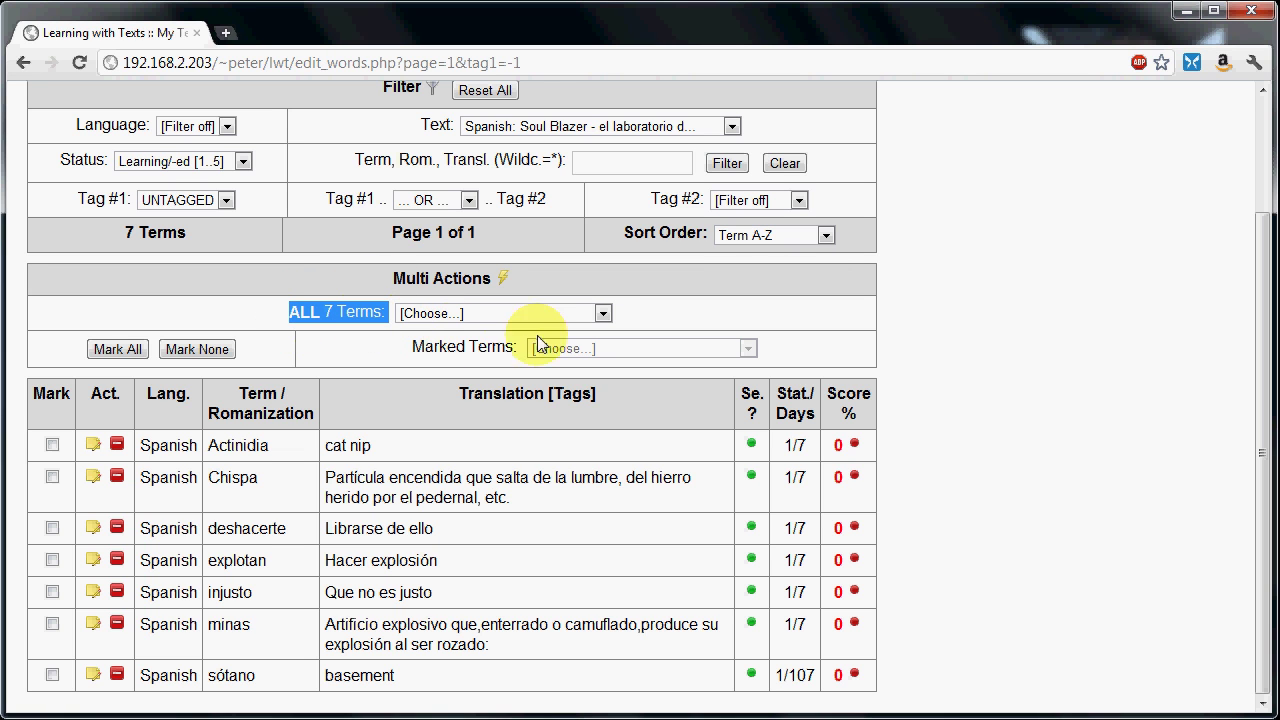
pyautogui.click(600, 313)
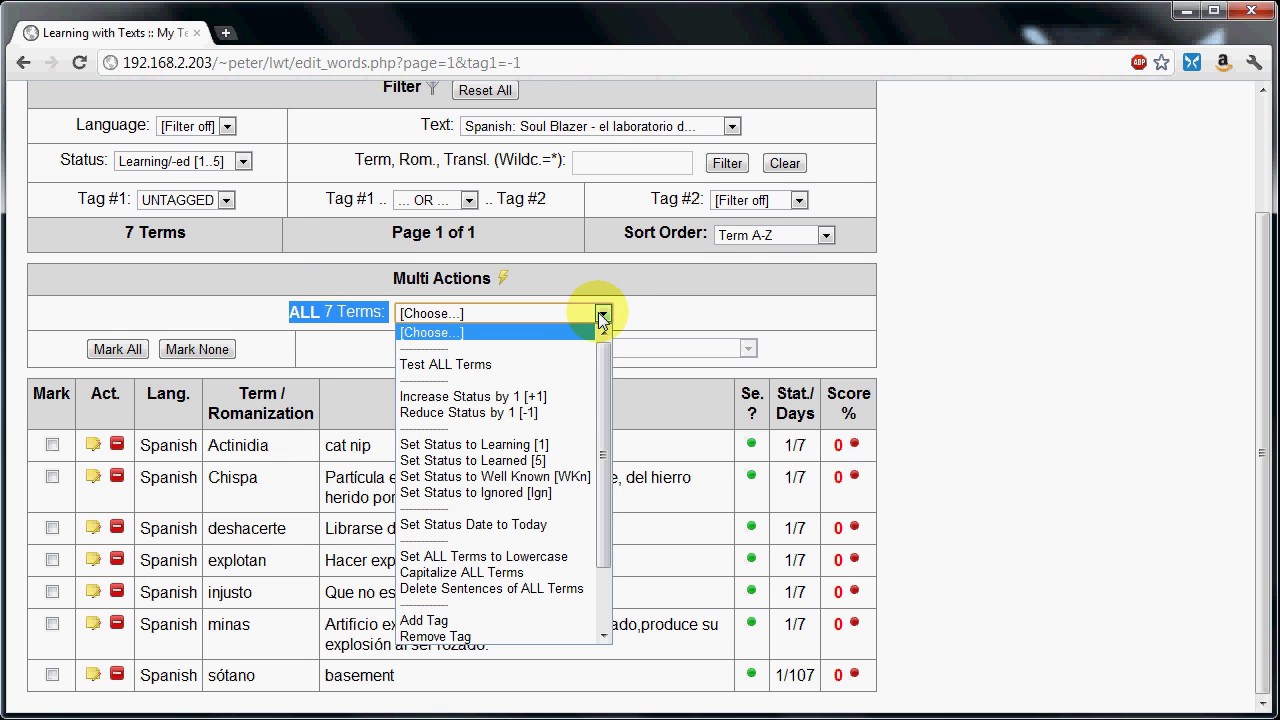
pyautogui.scroll(-2, 548, 443)
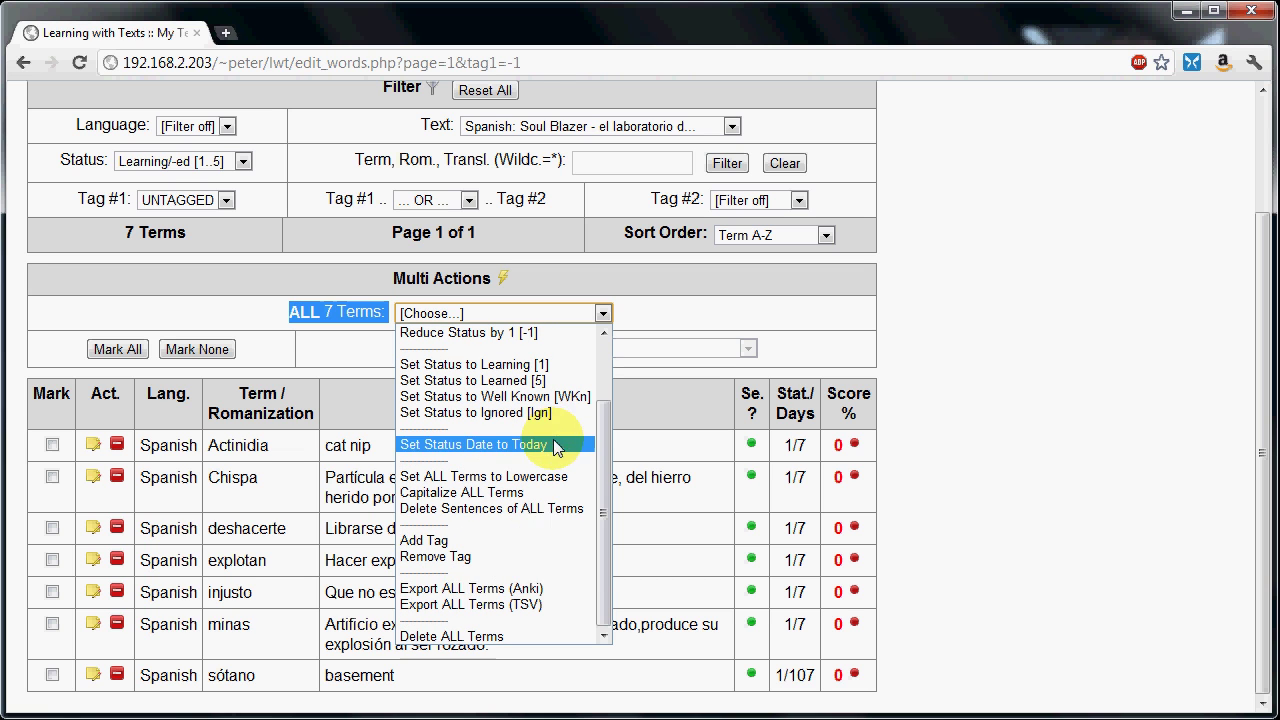
pyautogui.click(452, 592)
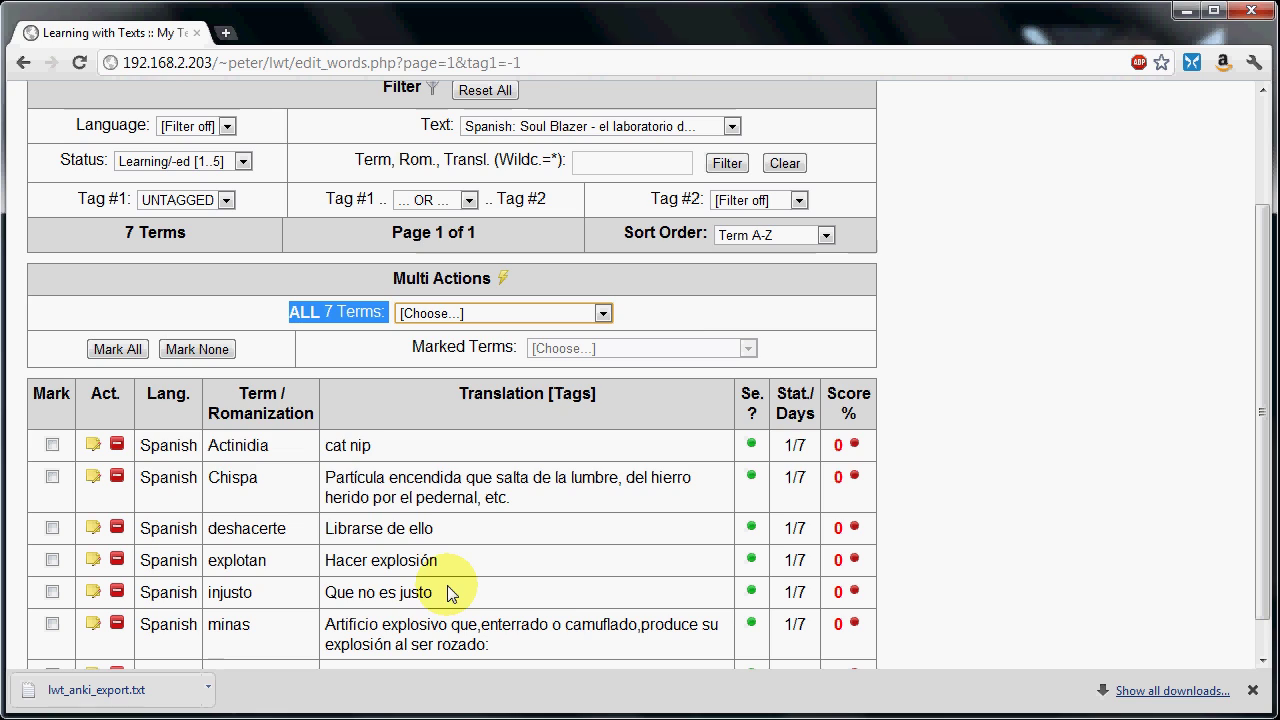
# Step: Switch to the blank LibreOffice Calc spreadsheet and bring up the dialog for opening a file
pyautogui.hotkey('alt', 'Tab')
pyautogui.hotkey('alt', 'Tab')
pyautogui.hotkey('alt', 'Tab')
pyautogui.hotkey('alt', 'Tab')
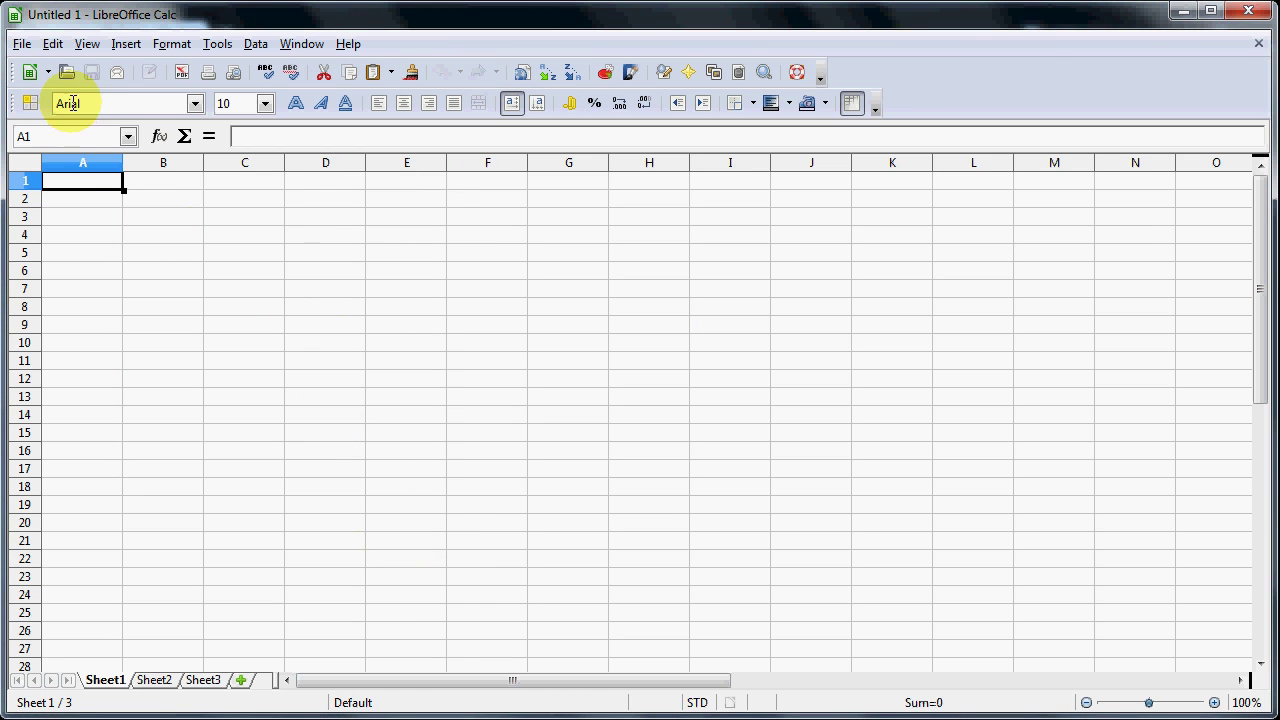
pyautogui.click(67, 76)
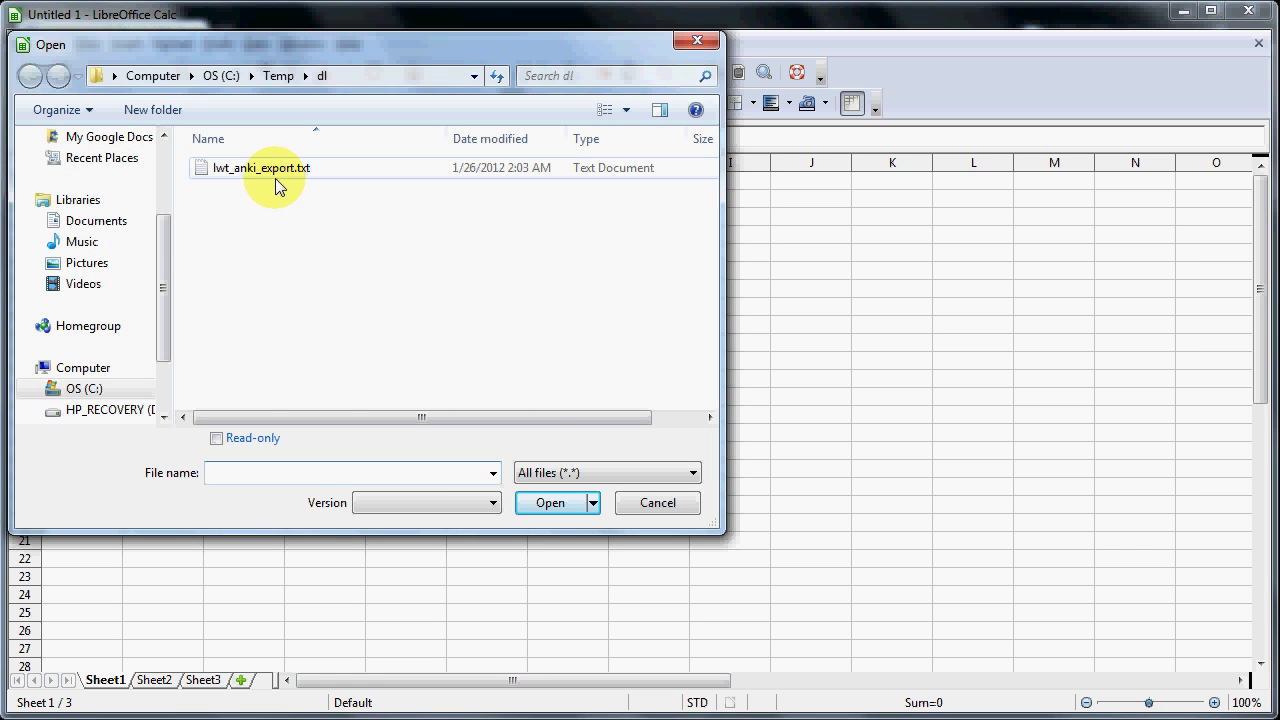
# Step: Open lwt_anki_export.txt with the file type set to Text CSV (*.csv;*.txt)
pyautogui.click(626, 471)
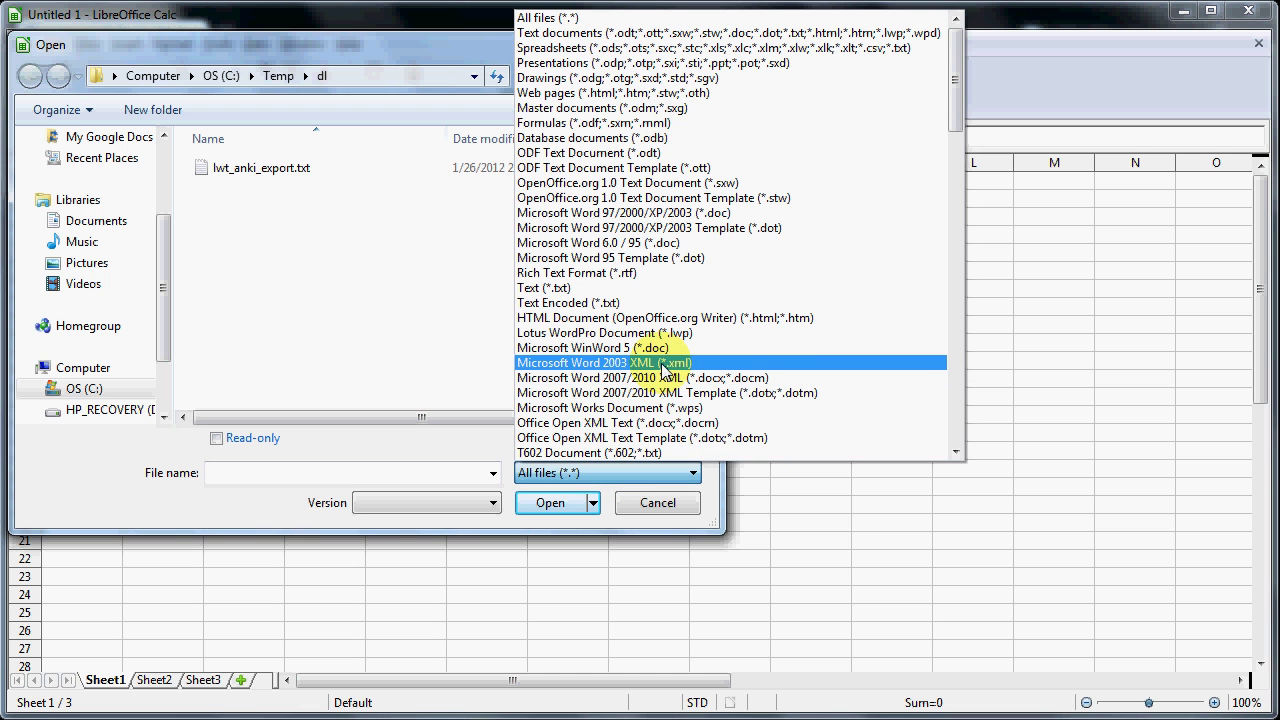
pyautogui.scroll(-3, 660, 333)
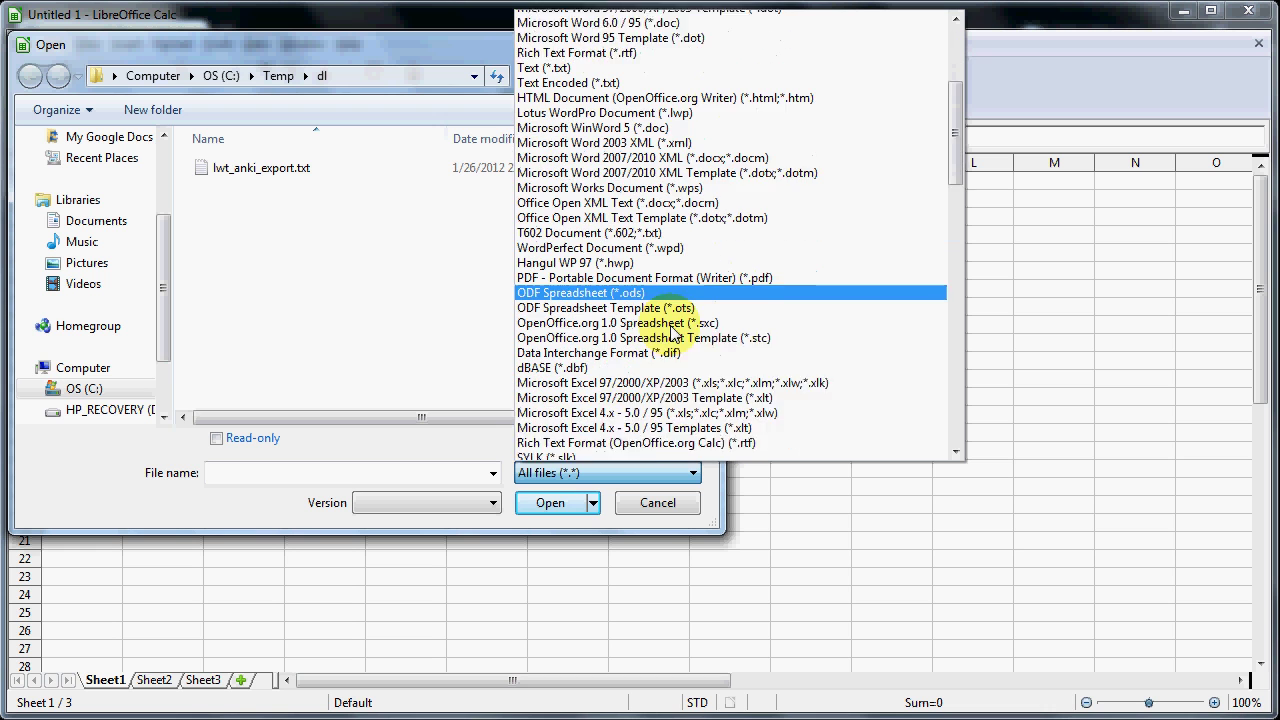
pyautogui.scroll(-1, 672, 333)
pyautogui.scroll(-2, 672, 333)
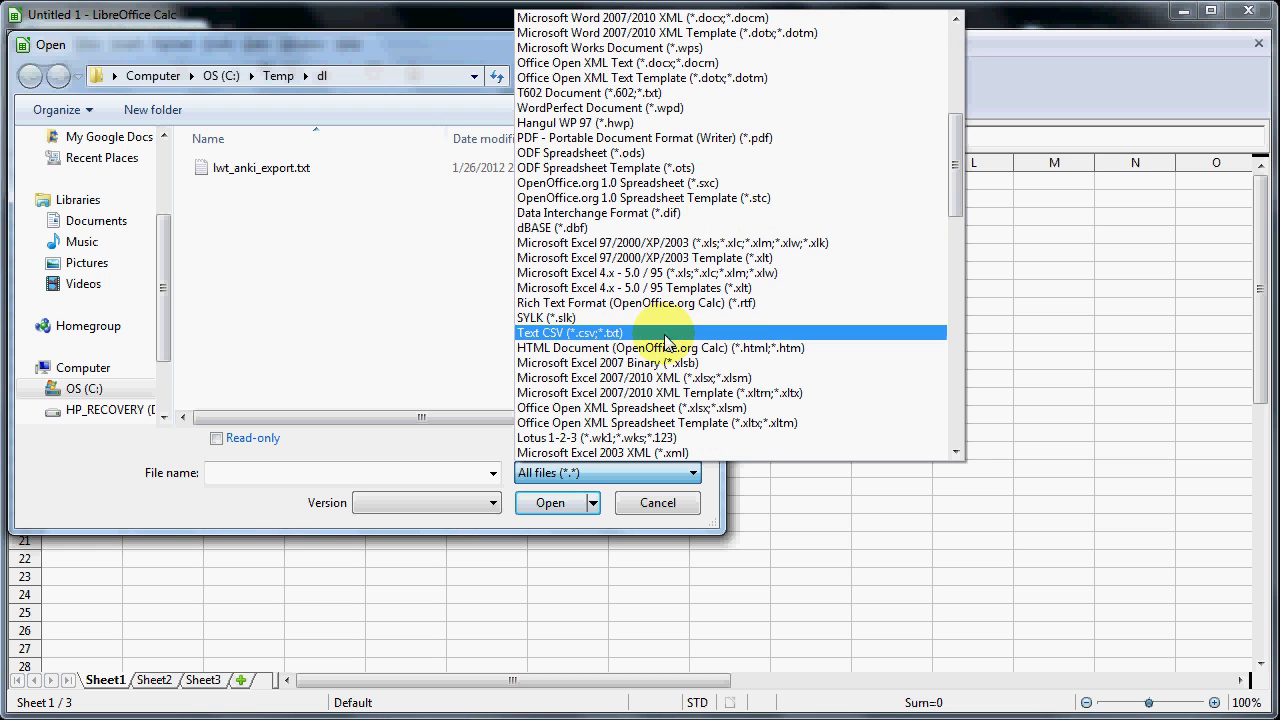
pyautogui.click(570, 335)
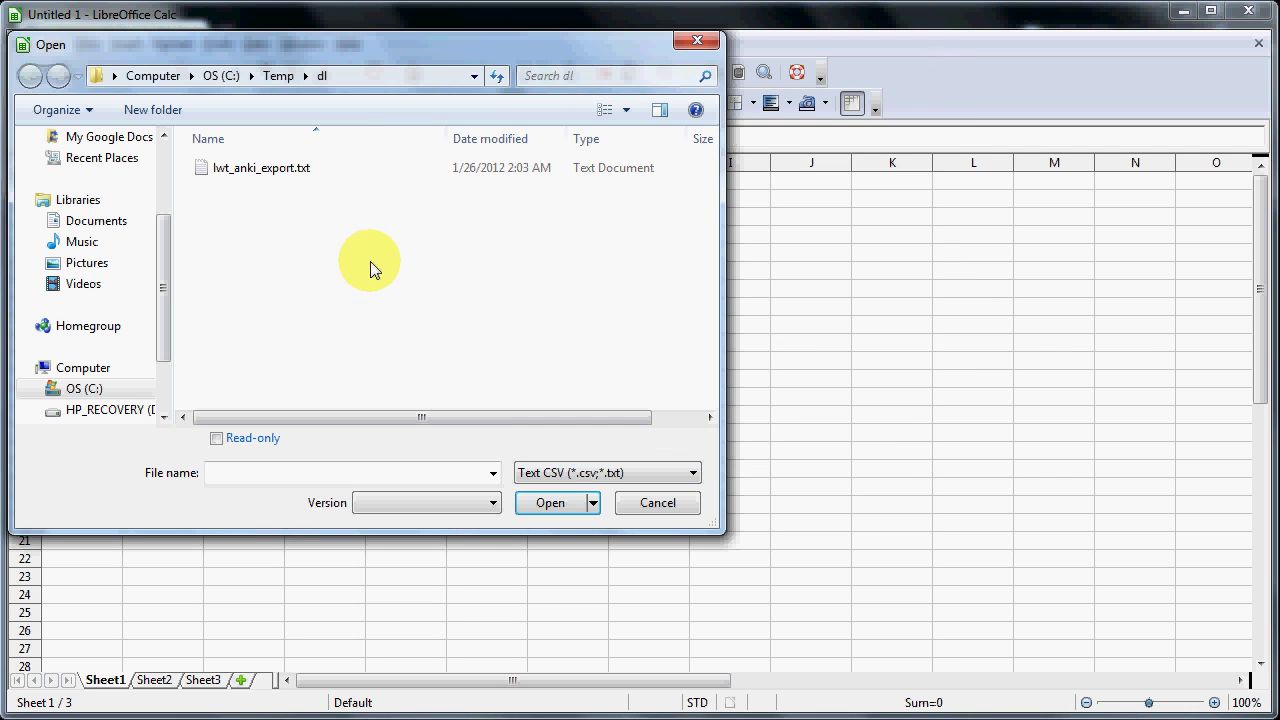
pyautogui.click(285, 175)
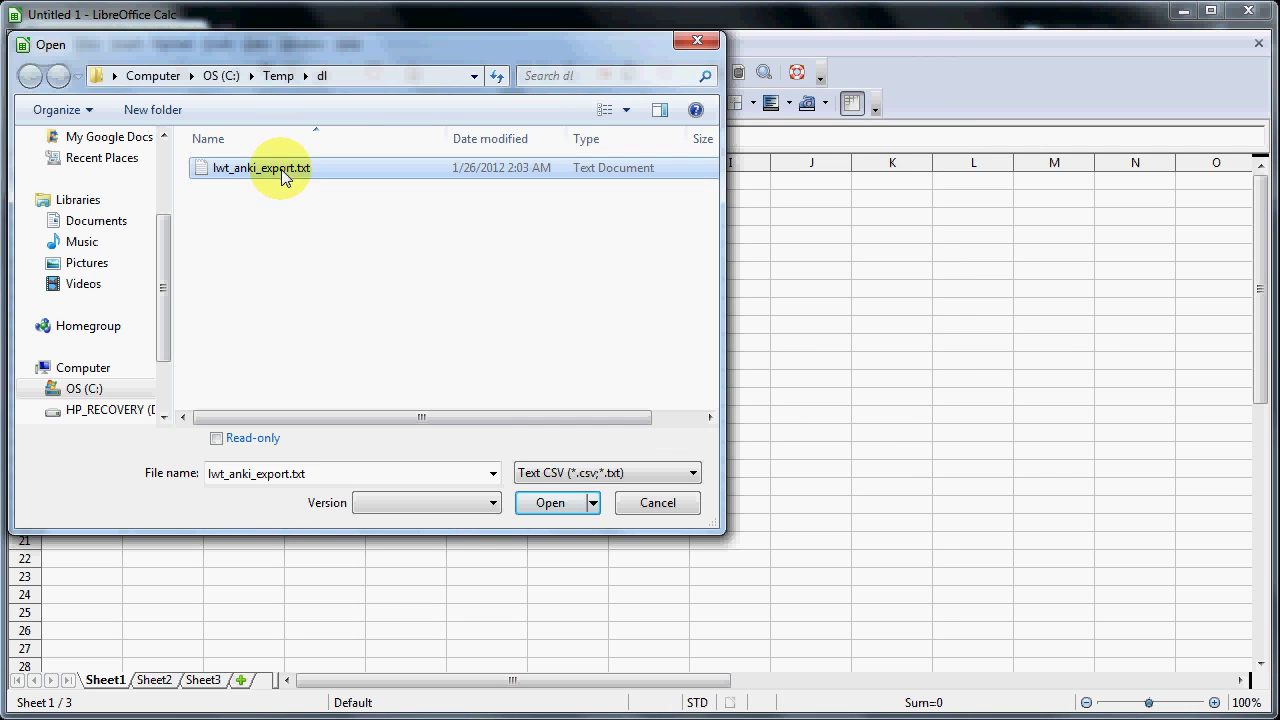
pyautogui.click(560, 504)
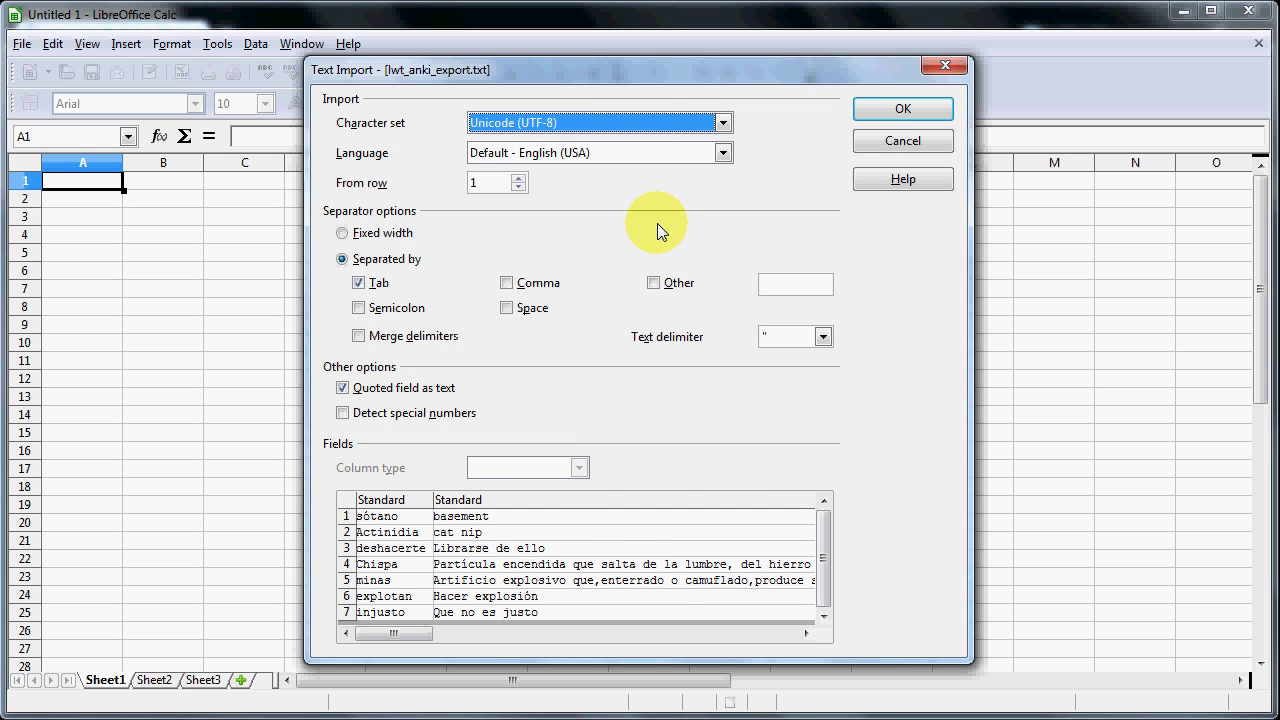
# Step: Try the Western Europe (ASCII/US) character set for the text import, and return it to Unicode (UTF-8)
pyautogui.click(640, 133)
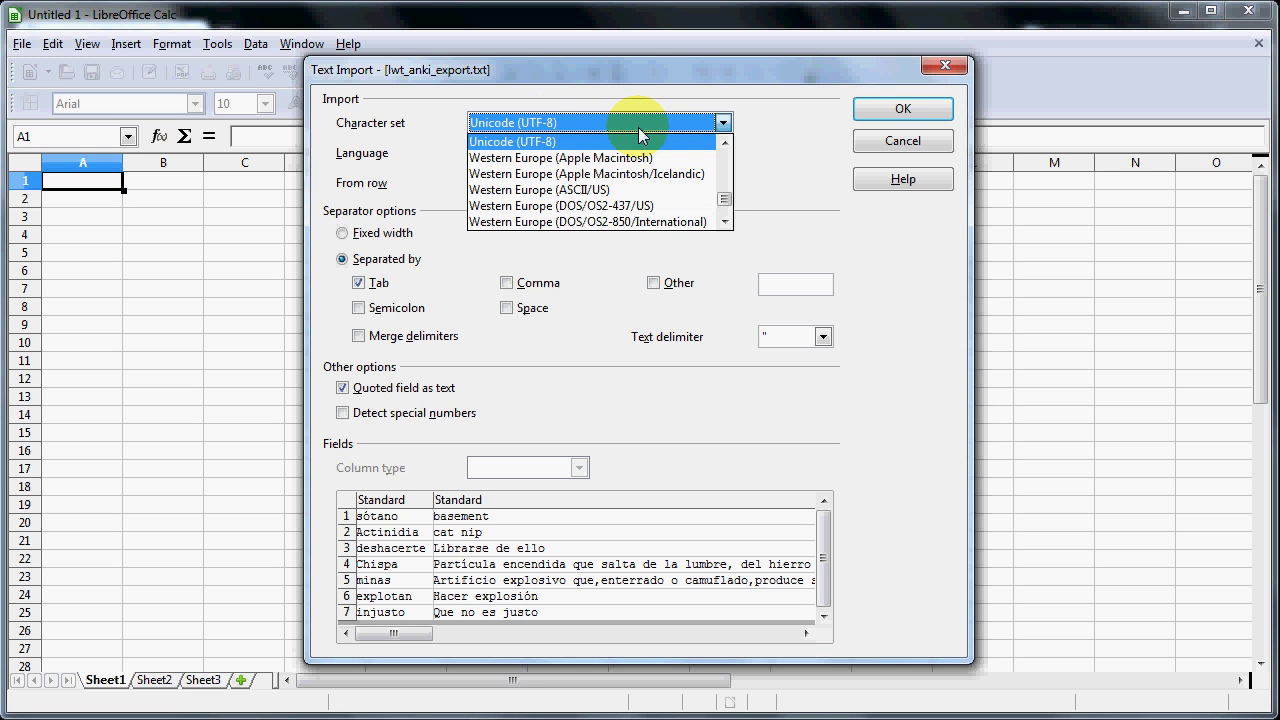
pyautogui.click(609, 190)
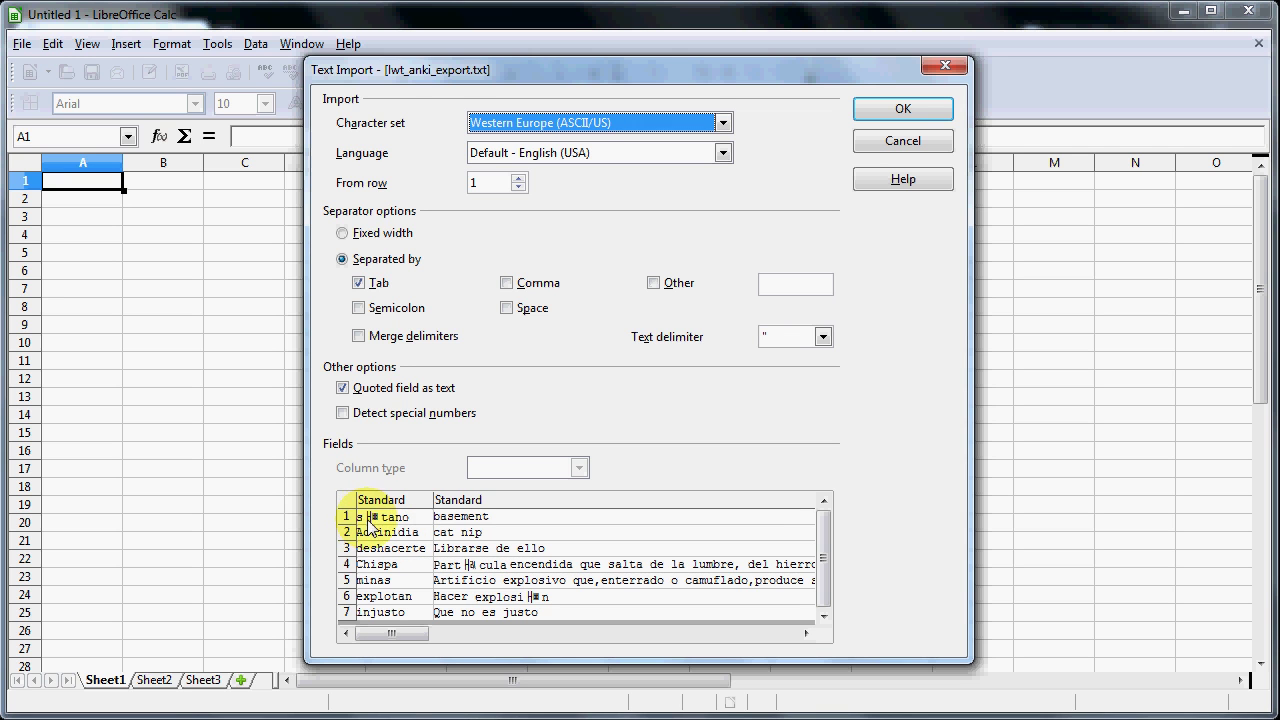
pyautogui.click(659, 127)
pyautogui.scroll(2, 640, 170)
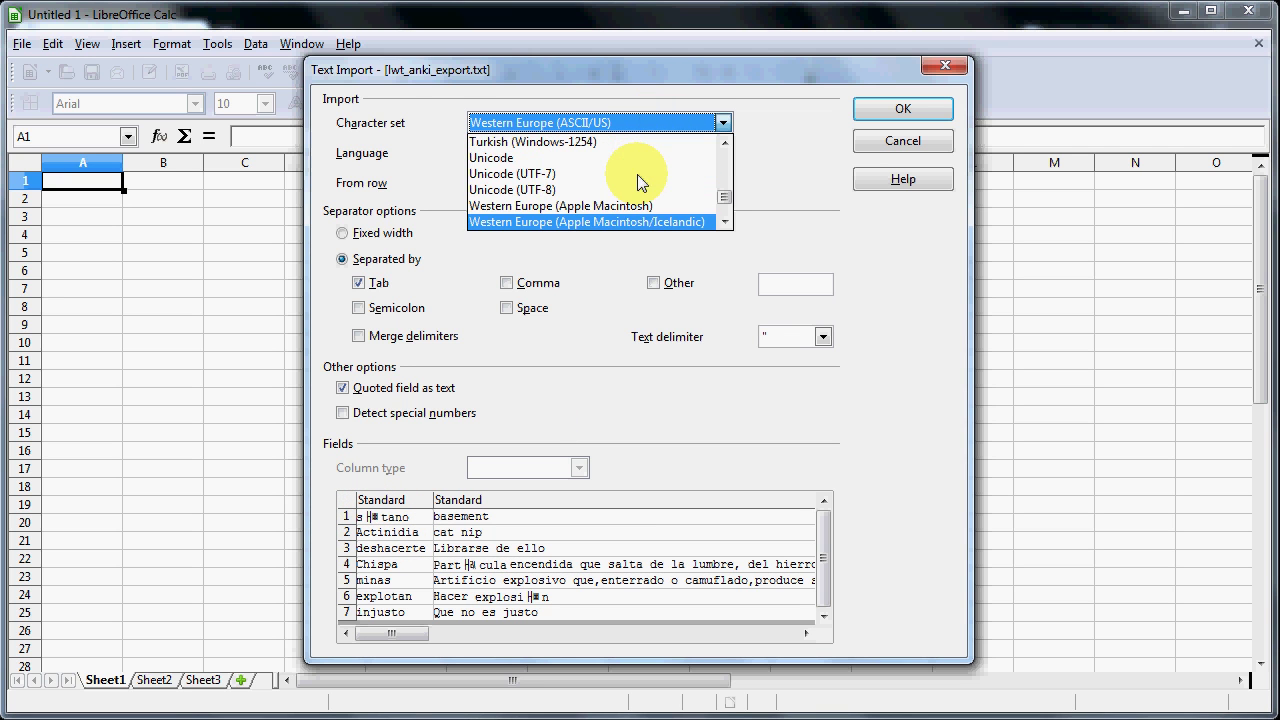
pyautogui.click(578, 189)
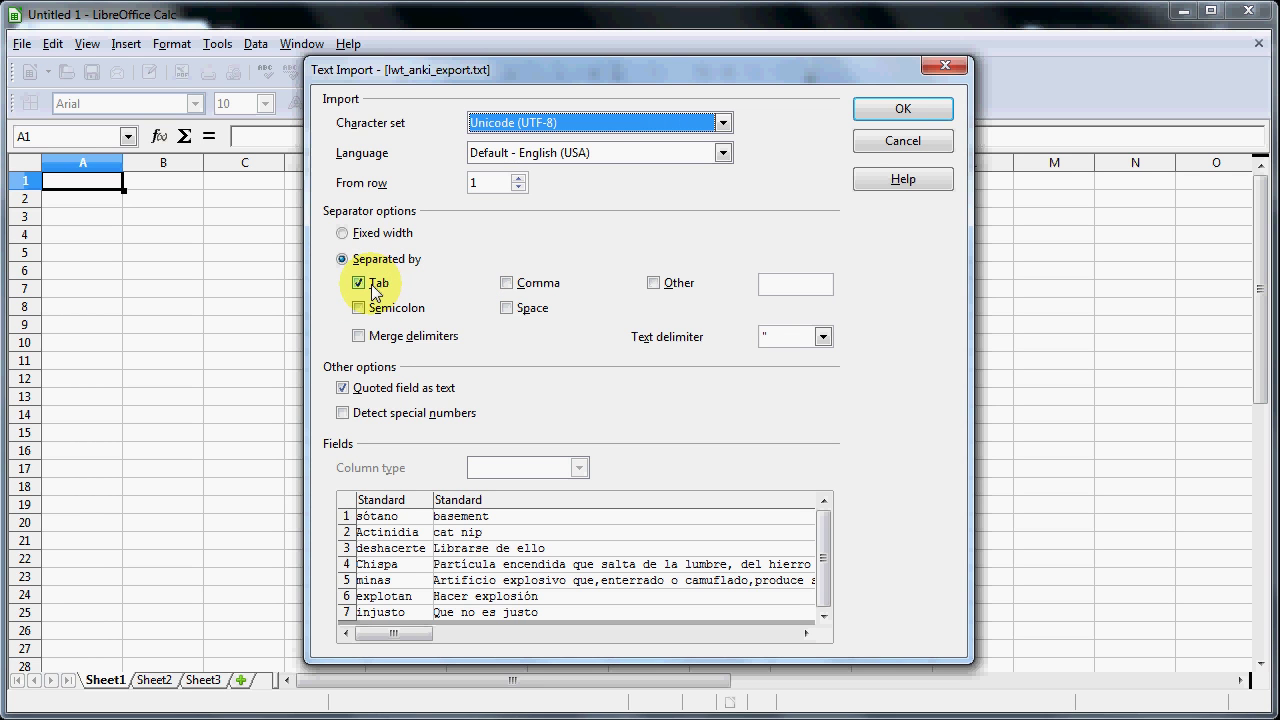
# Step: Try comma instead of tab as the import separator, and restore tab as the only separator
pyautogui.click(358, 283)
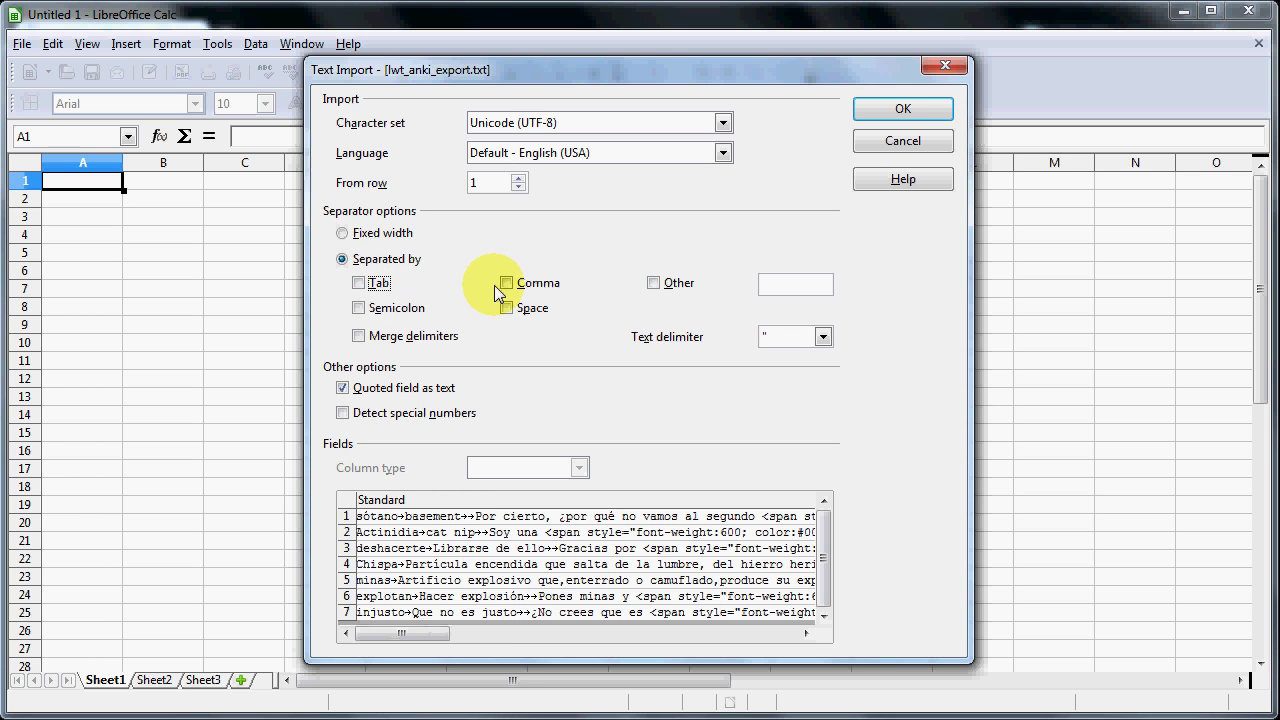
pyautogui.click(511, 285)
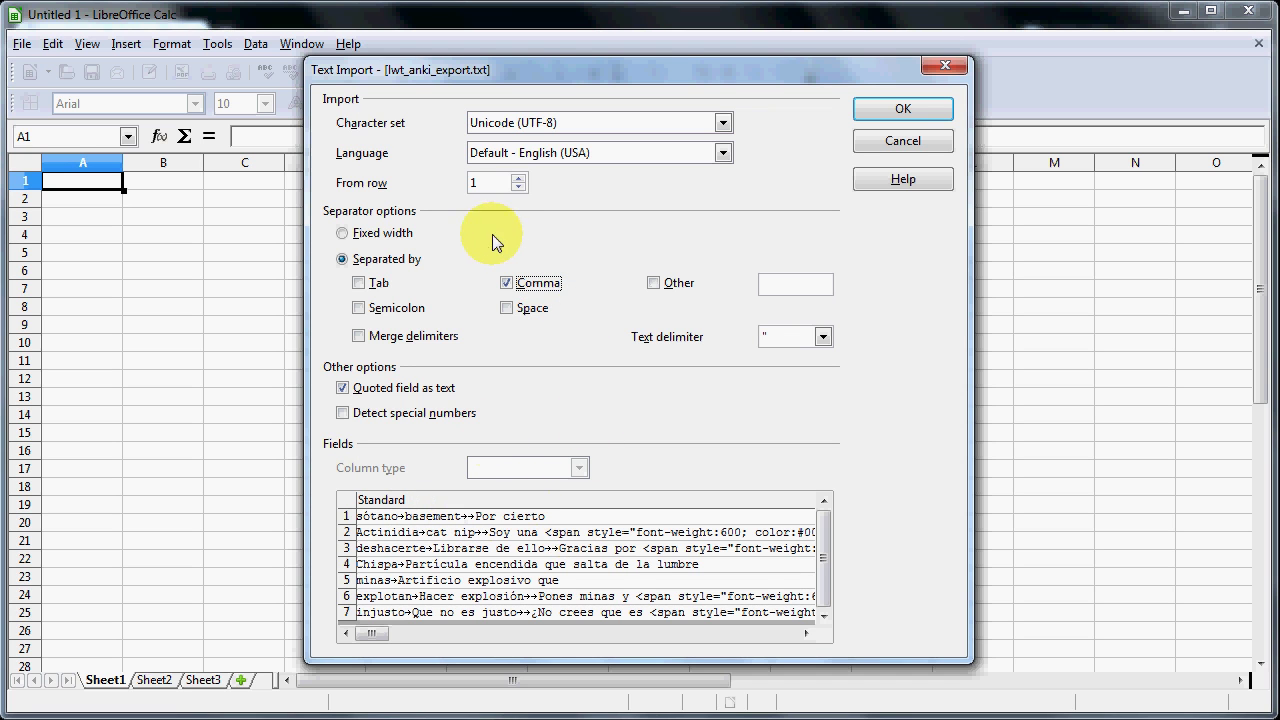
pyautogui.click(507, 283)
pyautogui.click(359, 283)
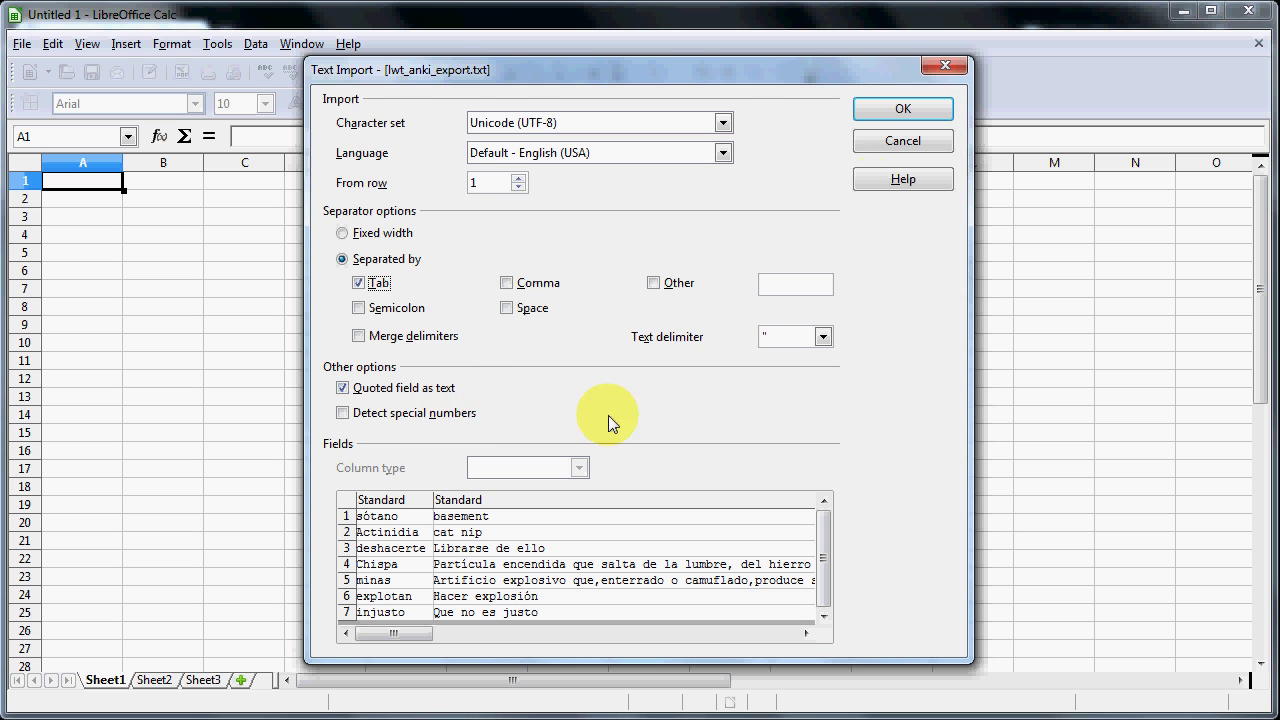
# Step: Check the fields across the import preview and import the tab-separated text into the spreadsheet
pyautogui.moveTo(415, 631)
pyautogui.mouseDown()
pyautogui.moveTo(544, 638)
pyautogui.moveTo(391, 636)
pyautogui.mouseUp()
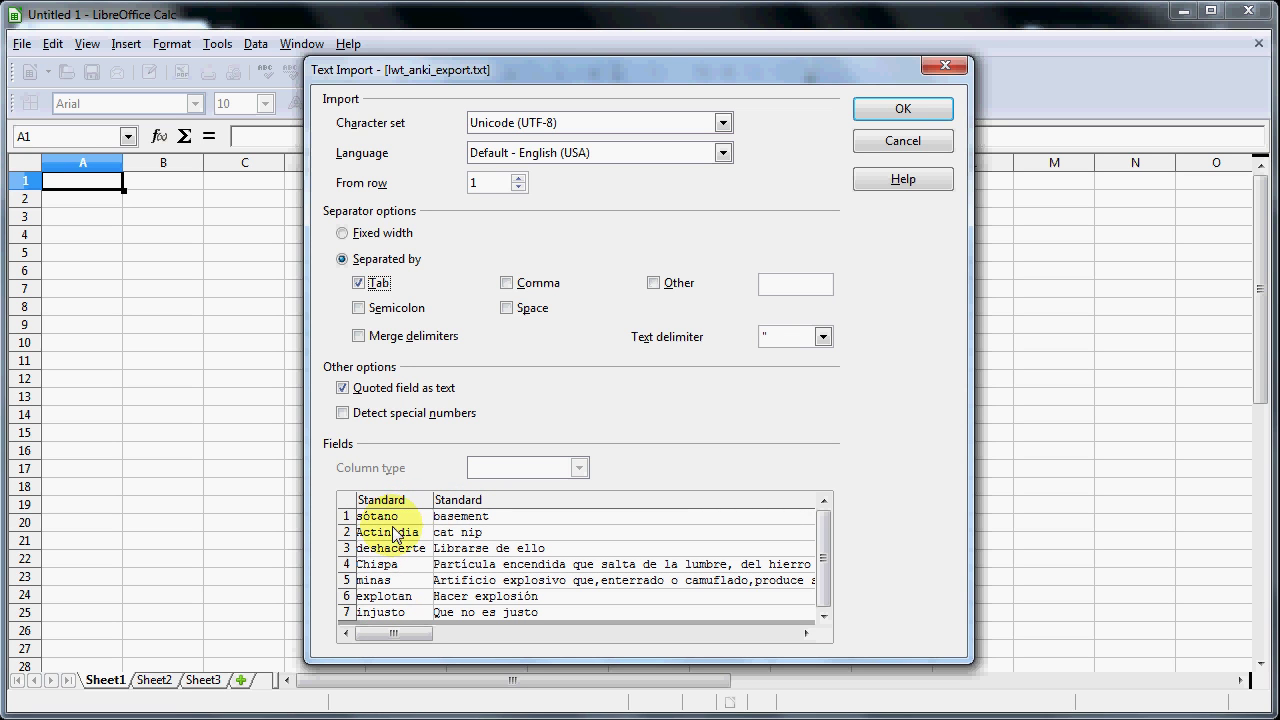
pyautogui.moveTo(417, 634); pyautogui.dragTo(535, 643)
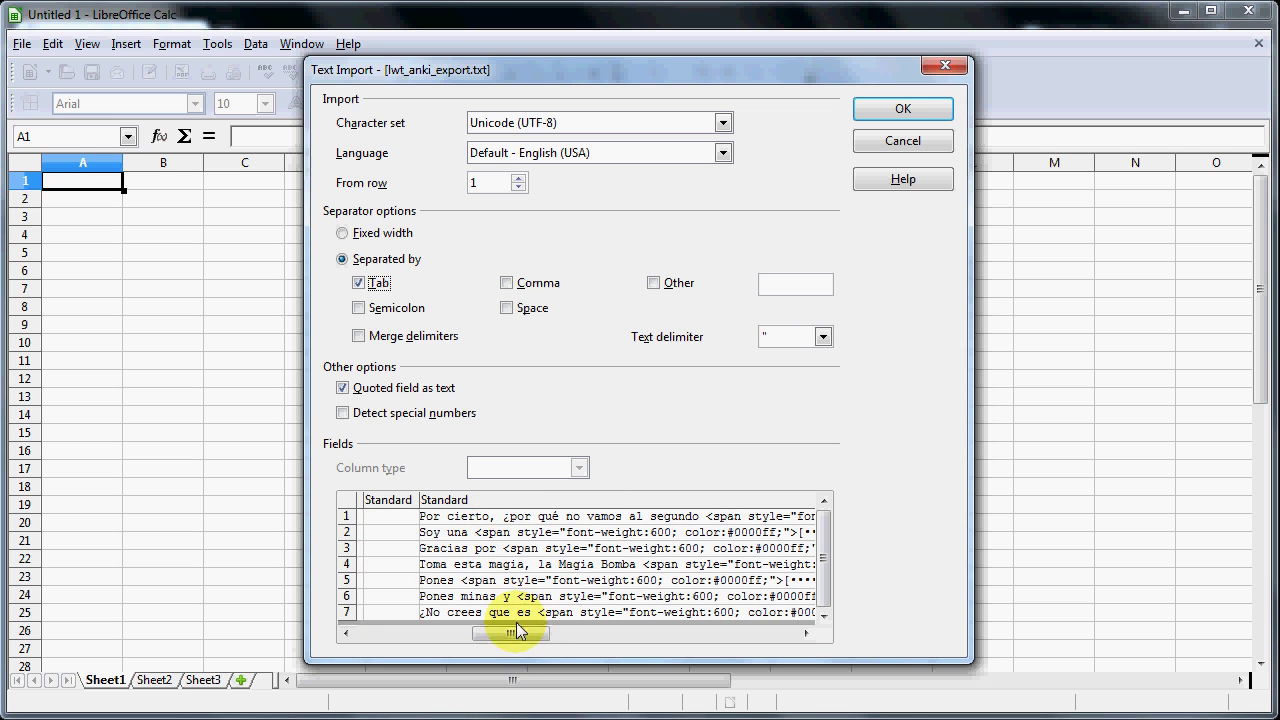
pyautogui.moveTo(517, 633); pyautogui.dragTo(564, 635)
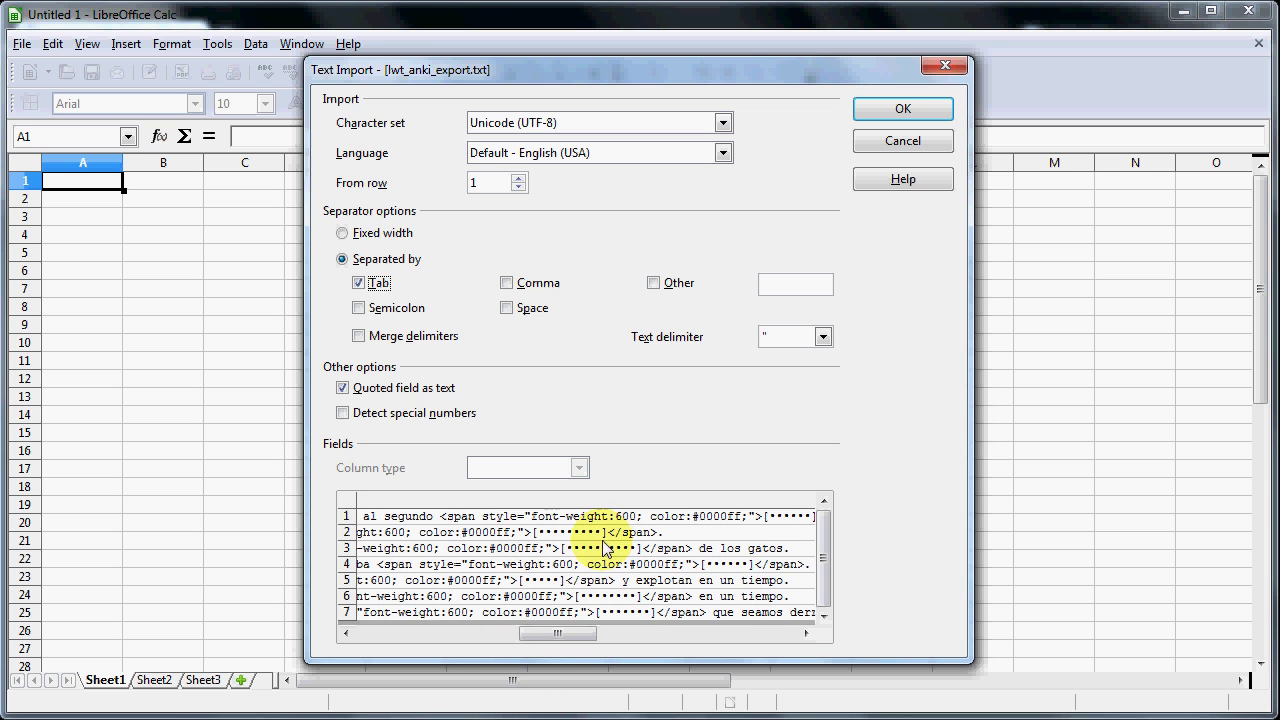
pyautogui.moveTo(580, 630); pyautogui.dragTo(400, 632)
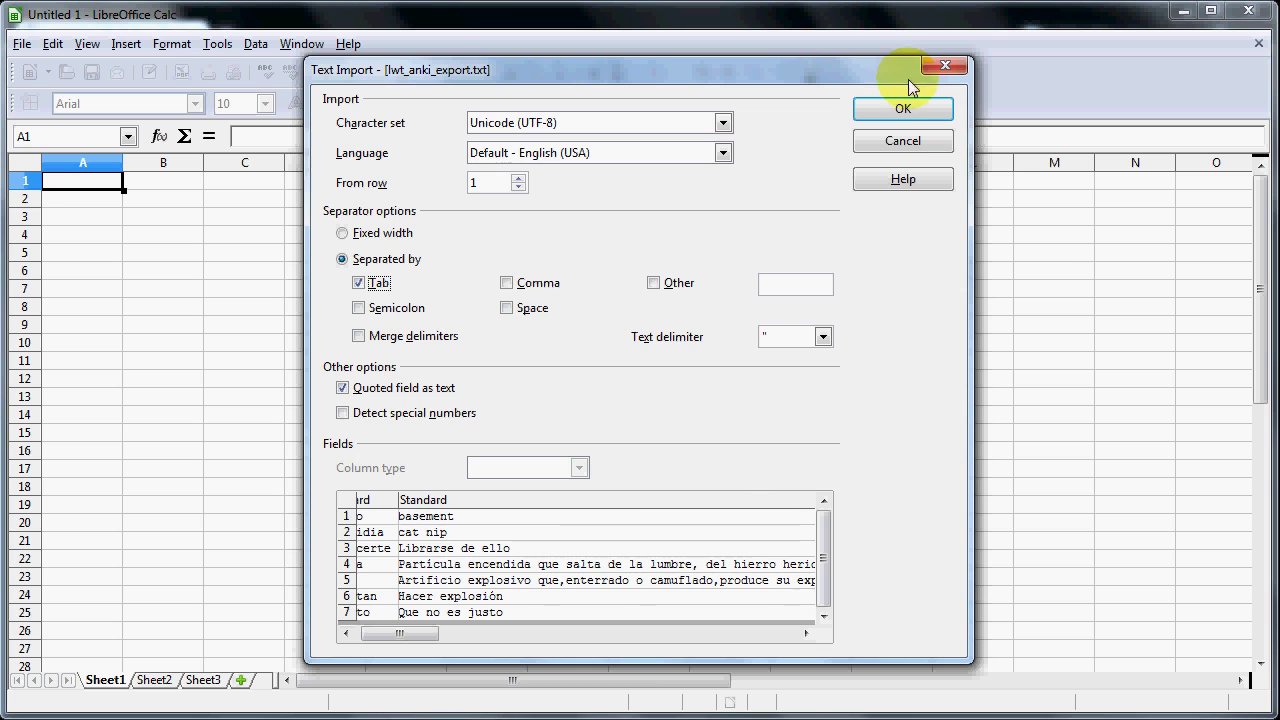
pyautogui.click(903, 107)
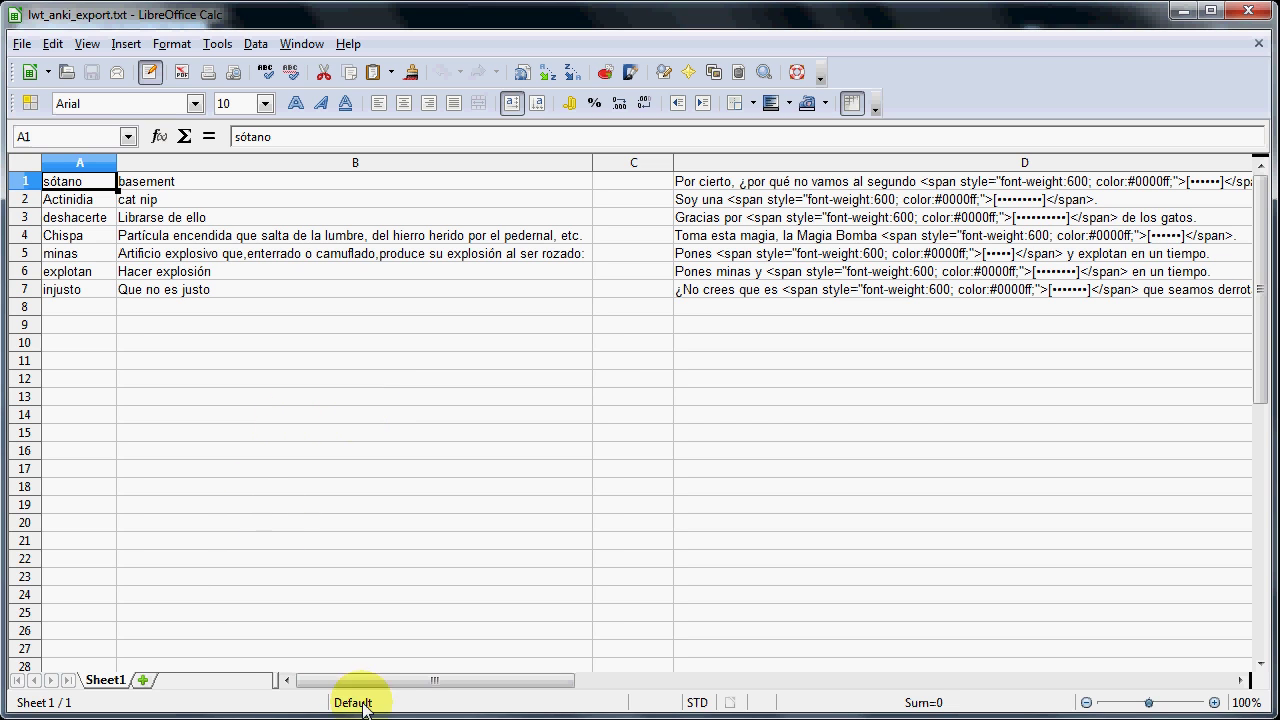
# Step: Examine the extent of the imported data, including the terms in column A, their translations in column B, and column C
pyautogui.moveTo(437, 690); pyautogui.dragTo(878, 703)
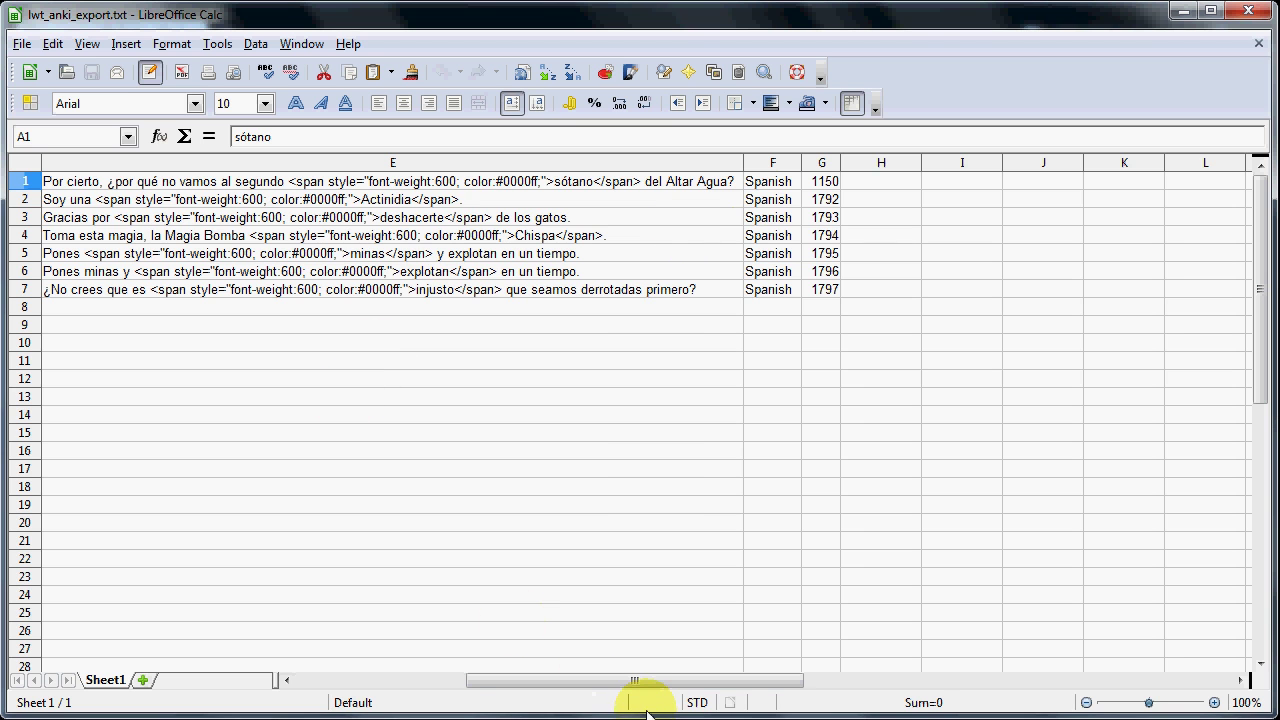
pyautogui.moveTo(666, 680); pyautogui.dragTo(338, 690)
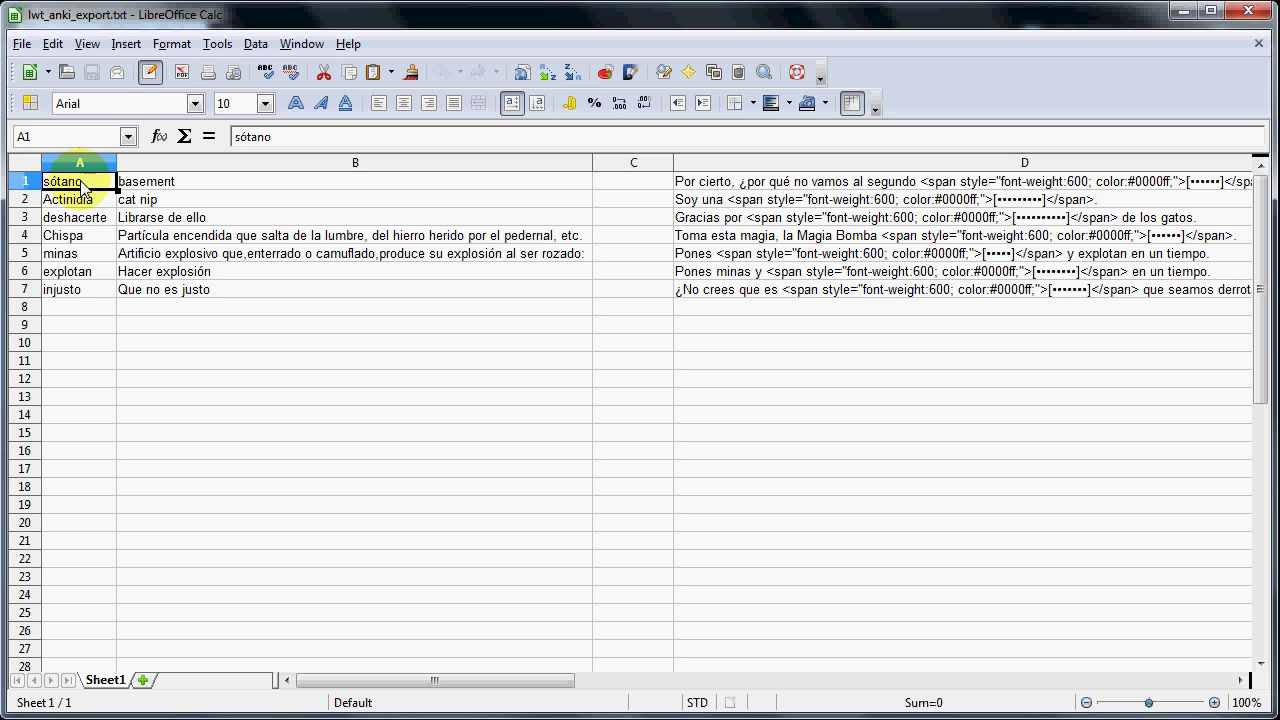
pyautogui.click(75, 217)
pyautogui.click(77, 238)
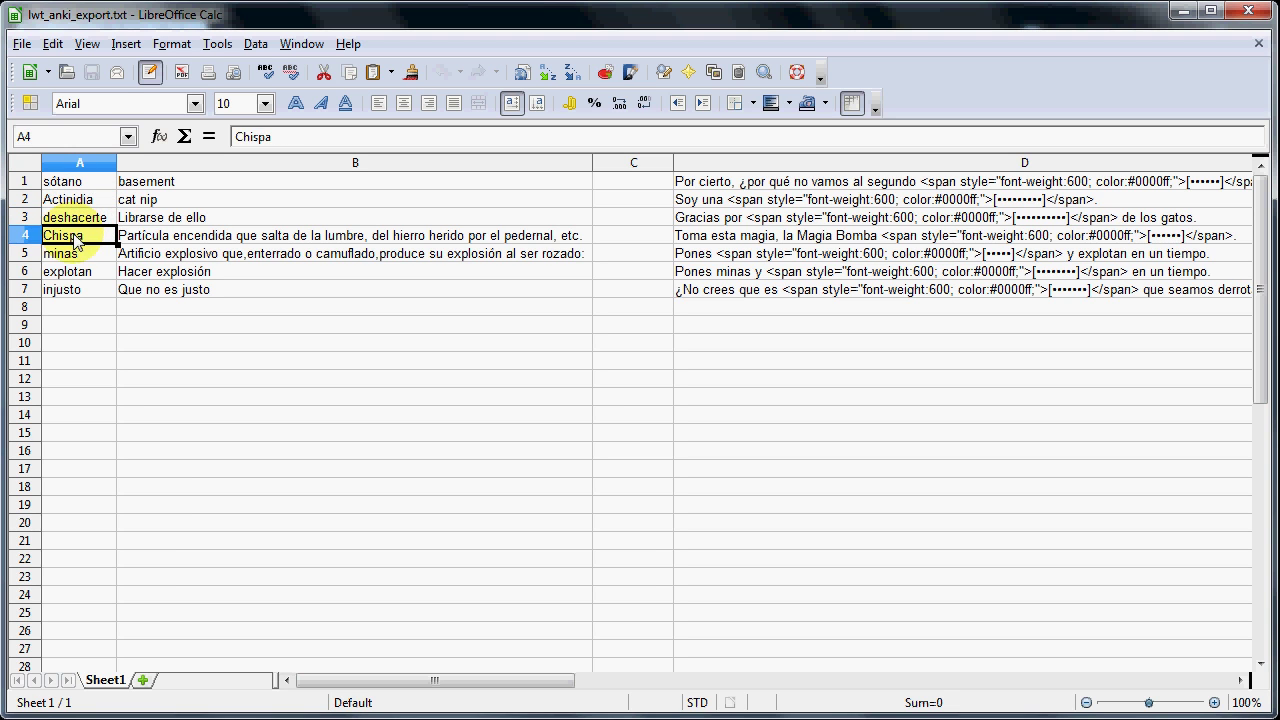
pyautogui.click(74, 254)
pyautogui.click(75, 200)
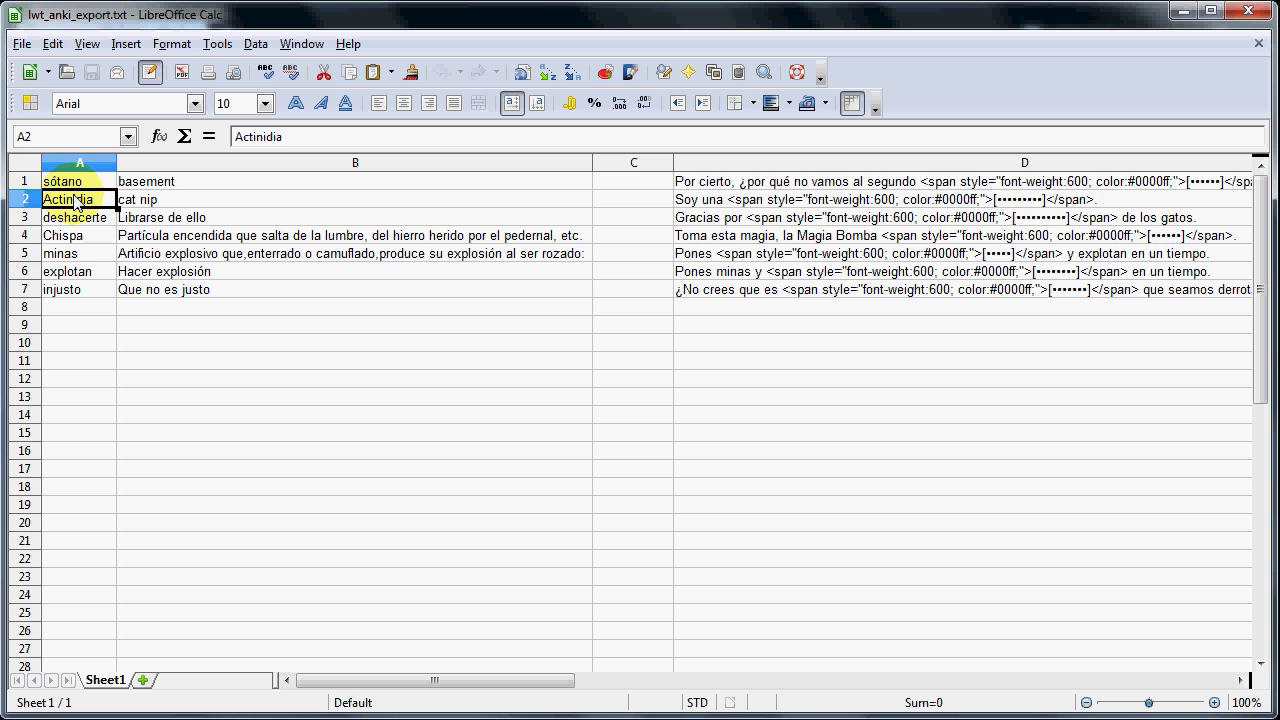
pyautogui.click(181, 203)
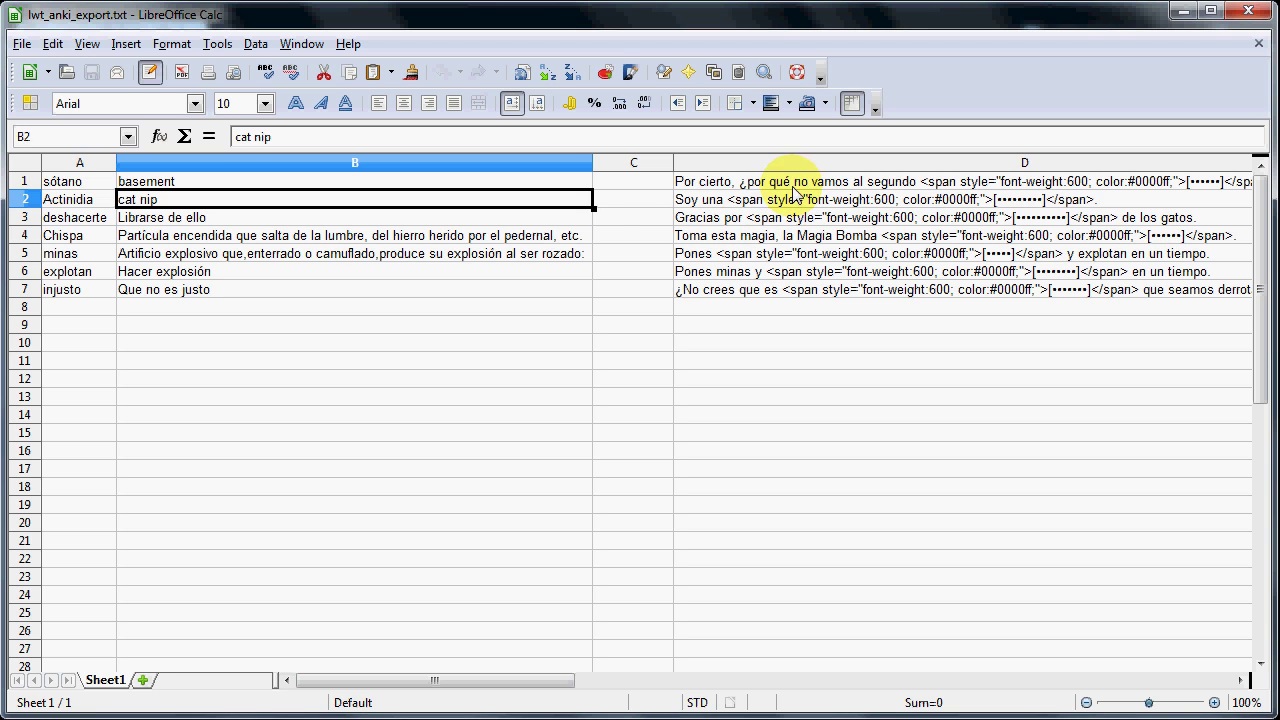
pyautogui.click(618, 183)
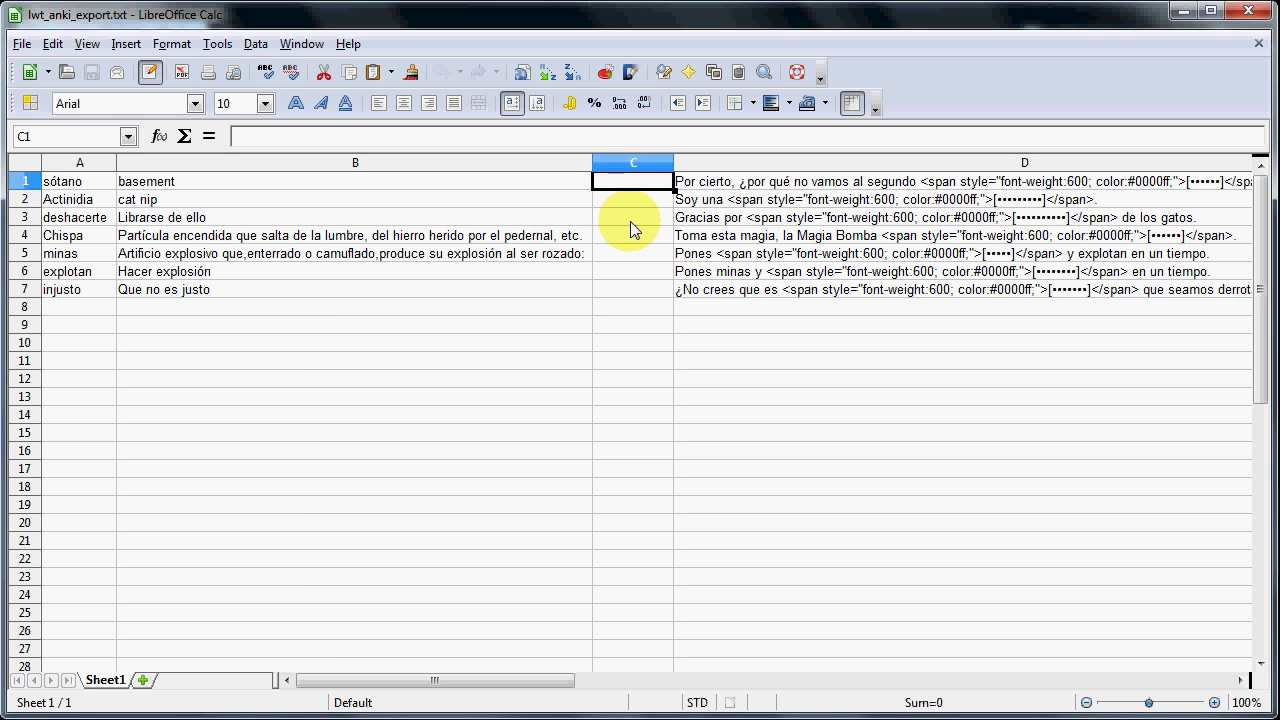
# Step: Examine the example sentences in columns D and E, including the masked term in D1, and the language and number columns F and G
pyautogui.click(806, 184)
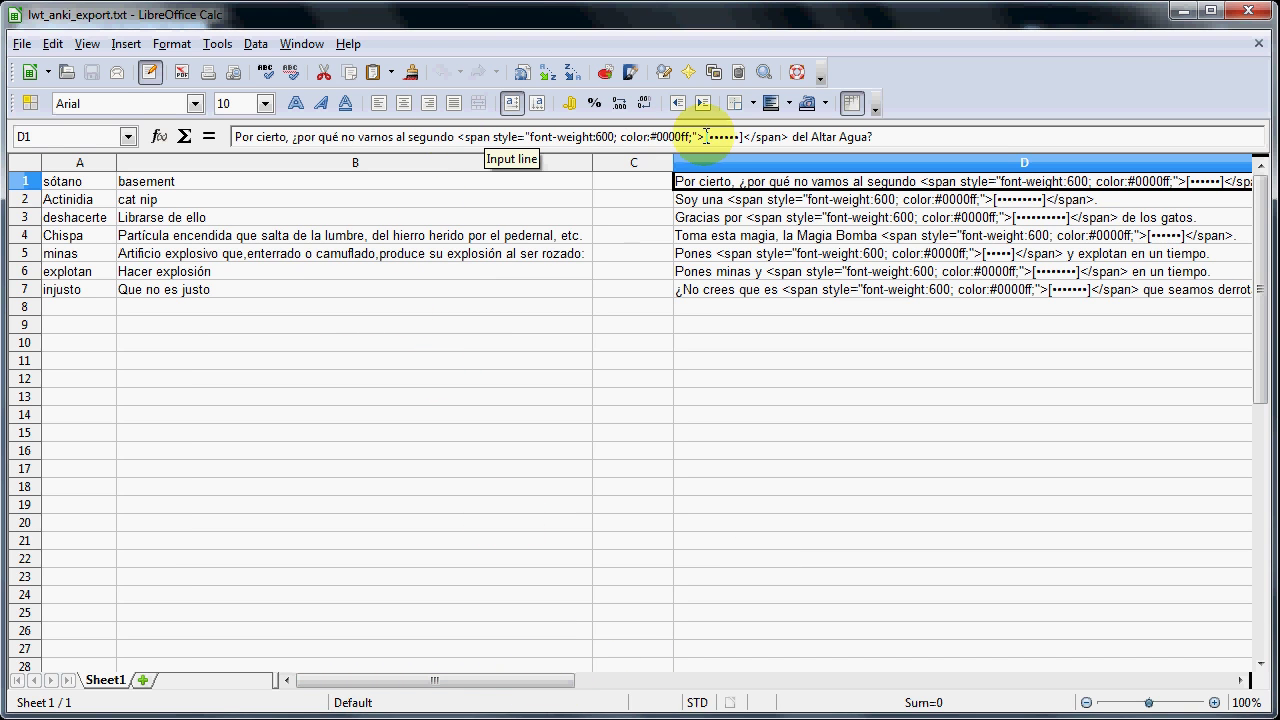
pyautogui.moveTo(706, 136); pyautogui.dragTo(745, 136)
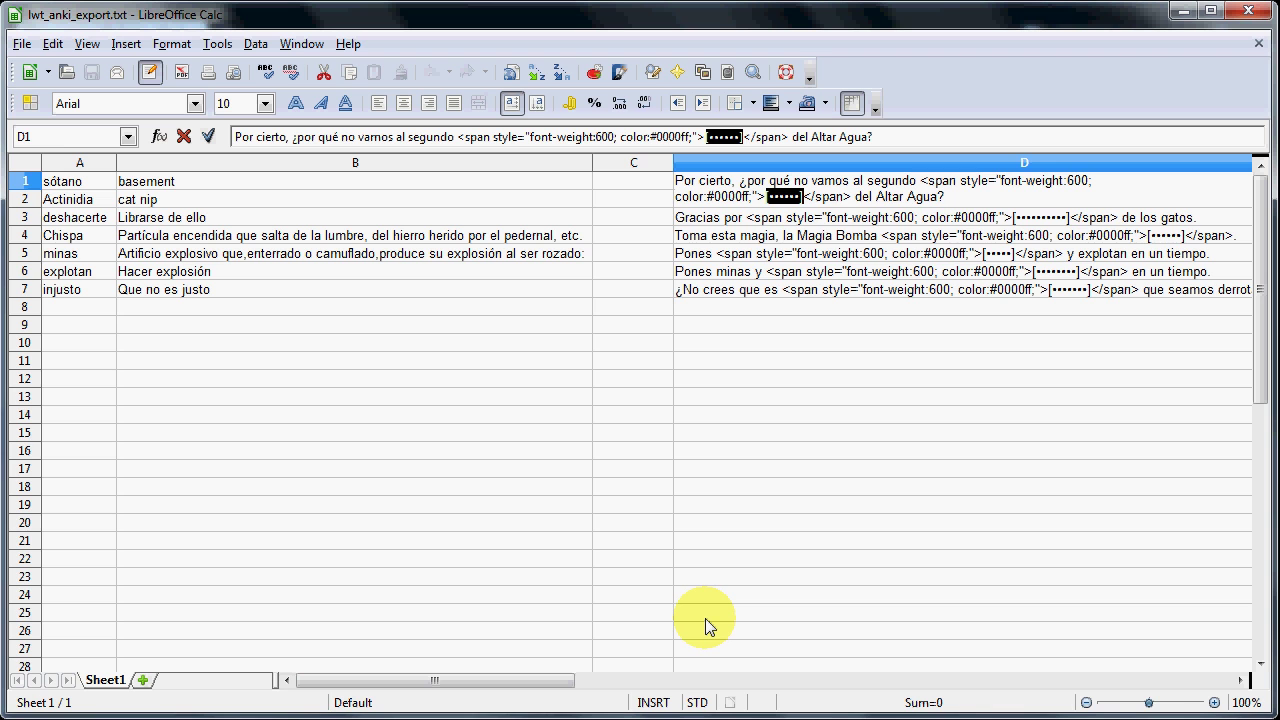
pyautogui.click(690, 680)
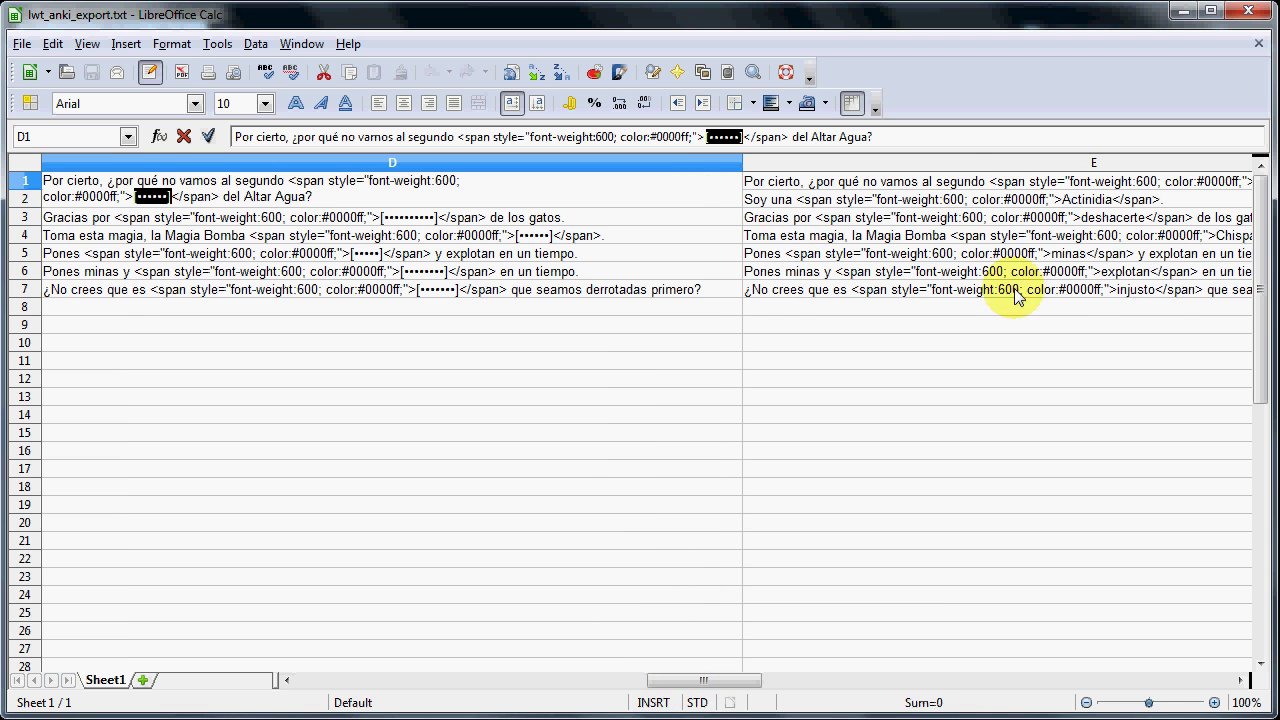
pyautogui.click(955, 185)
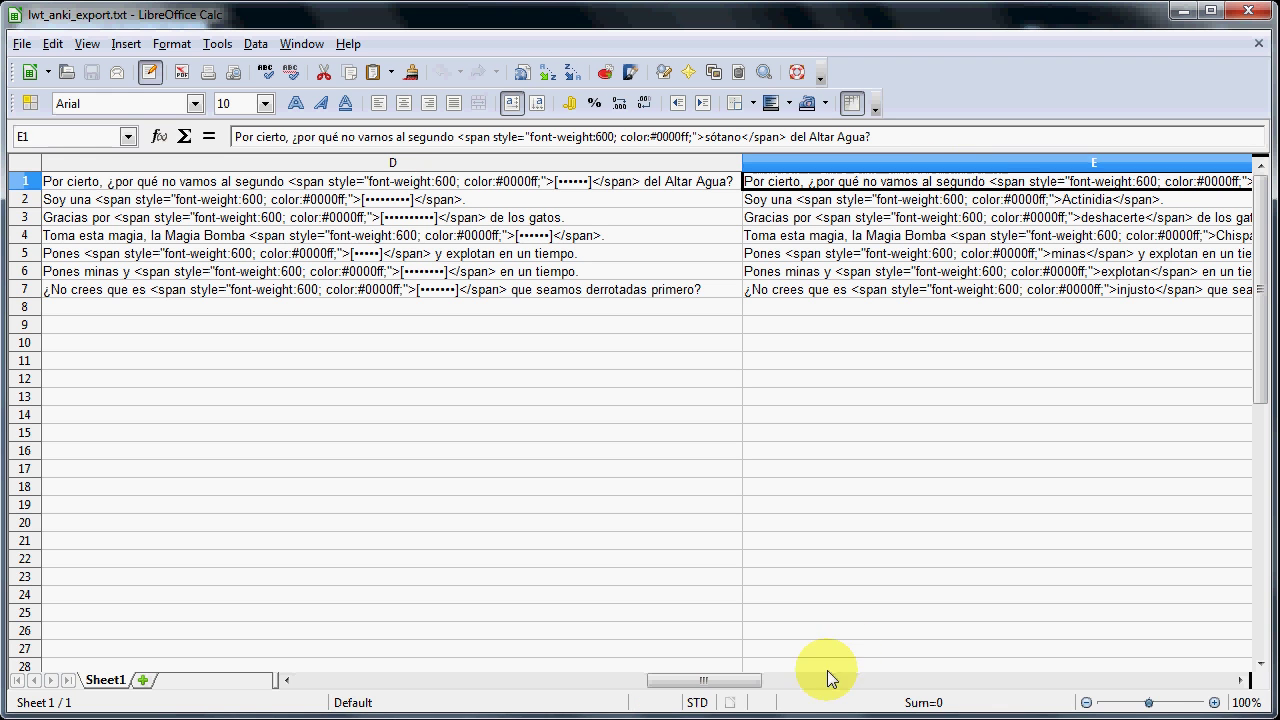
pyautogui.click(1240, 684)
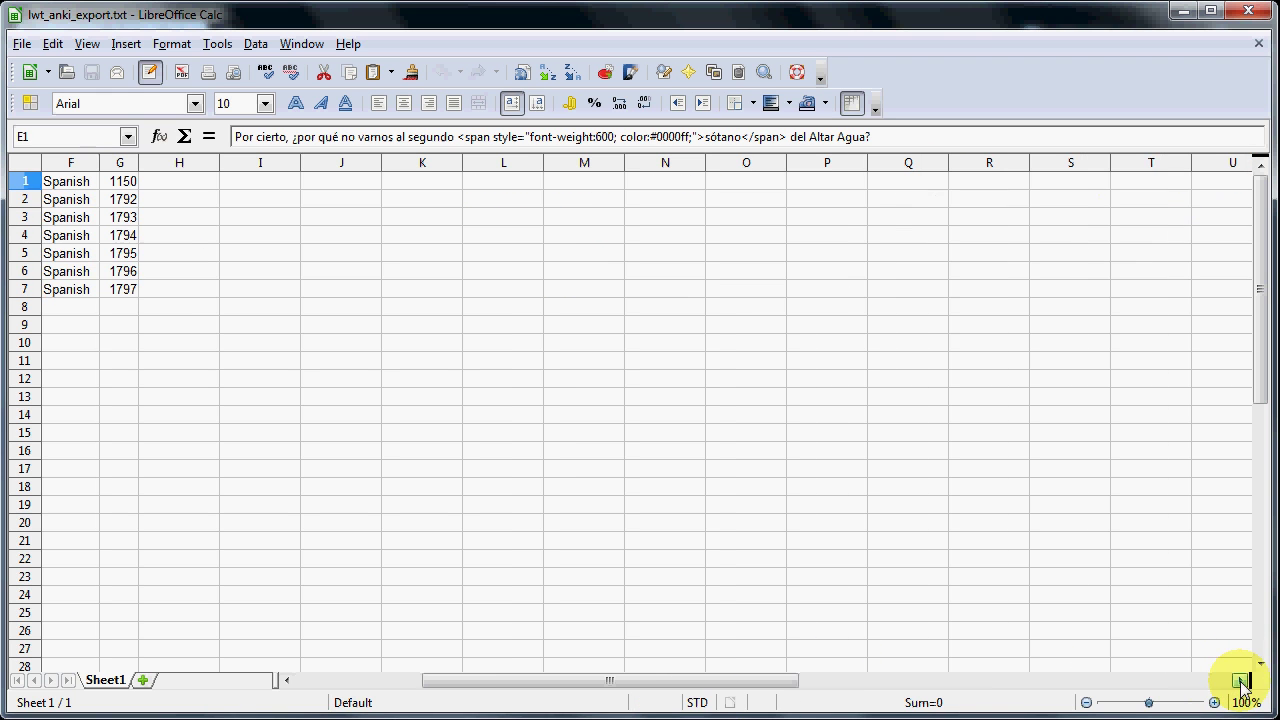
pyautogui.click(360, 684)
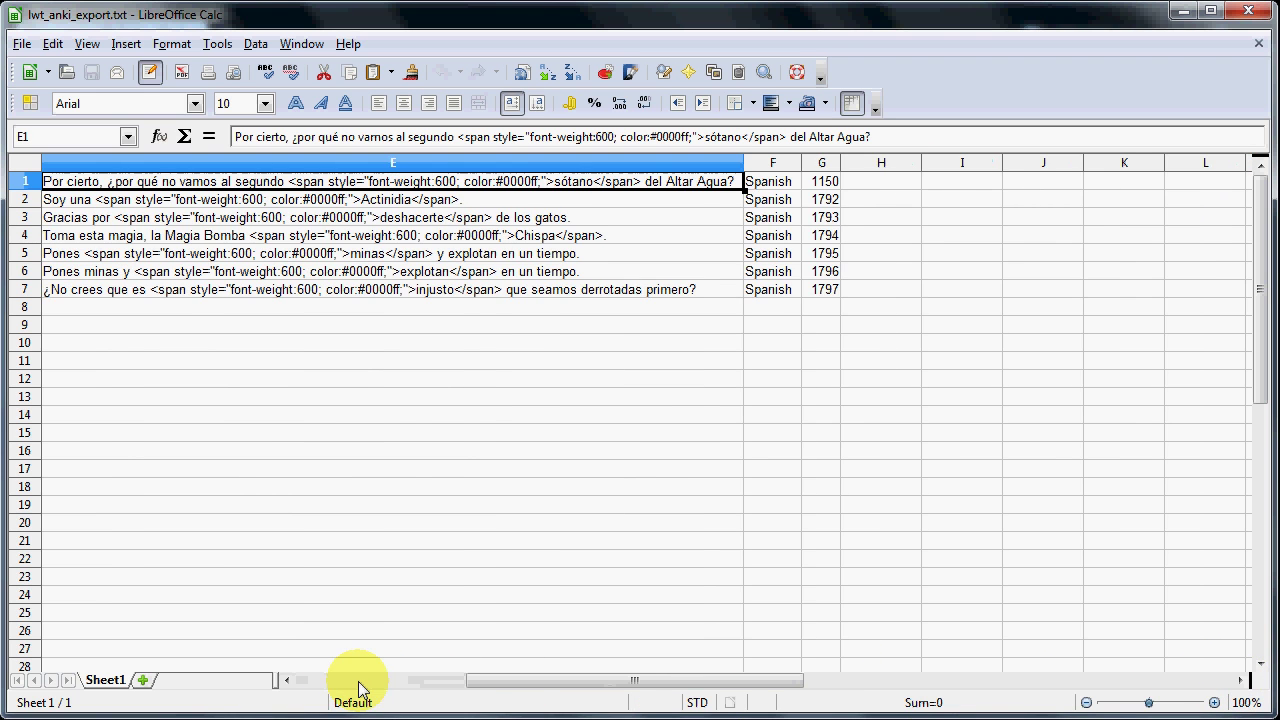
pyautogui.click(287, 681)
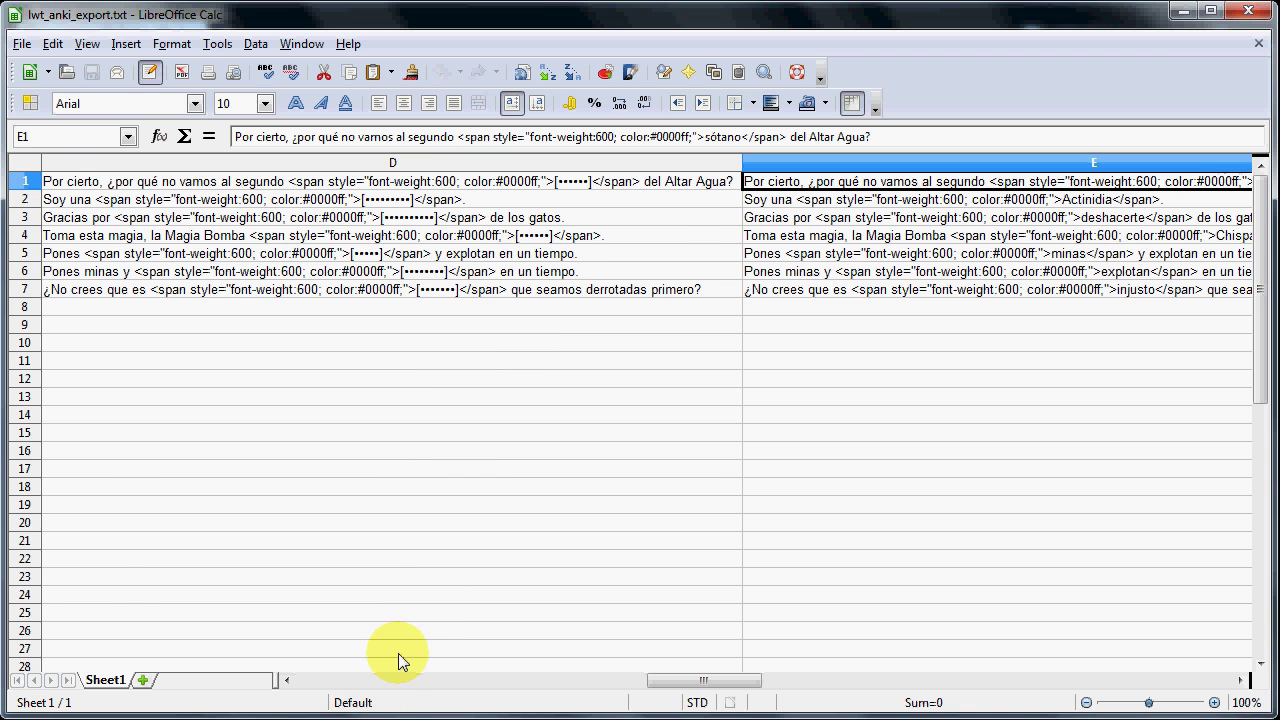
pyautogui.click(386, 682)
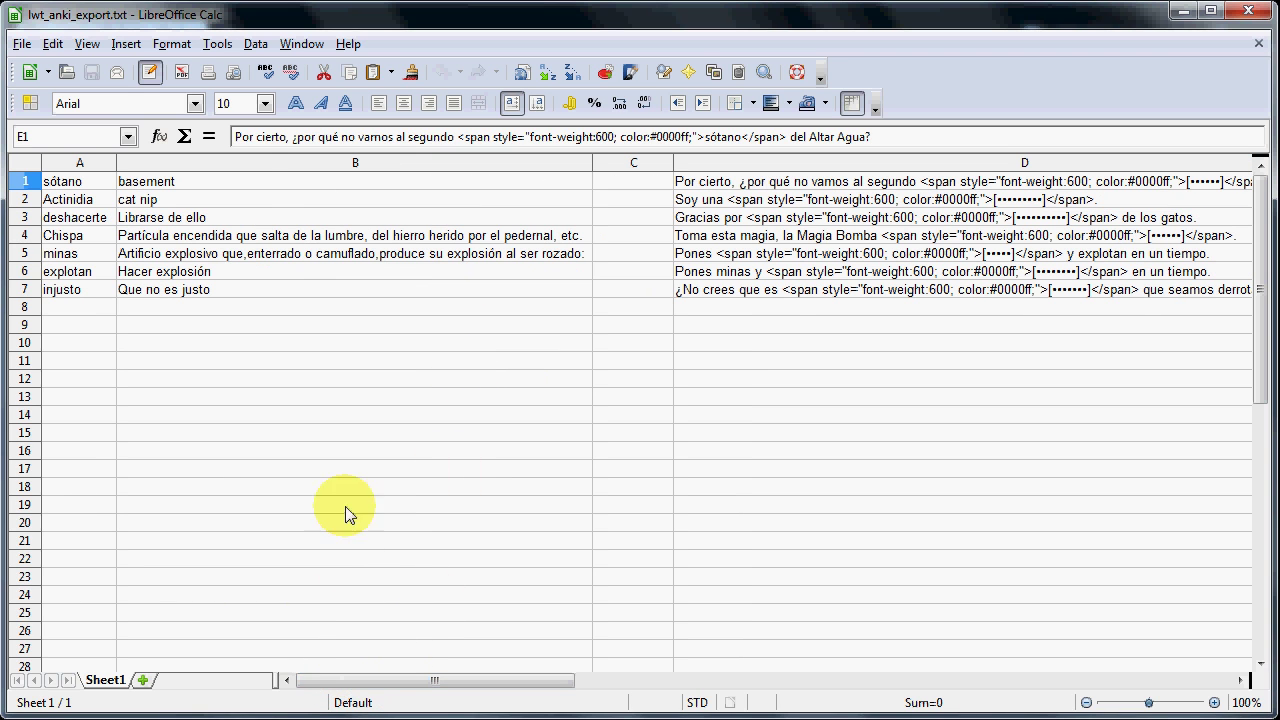
pyautogui.click(250, 200)
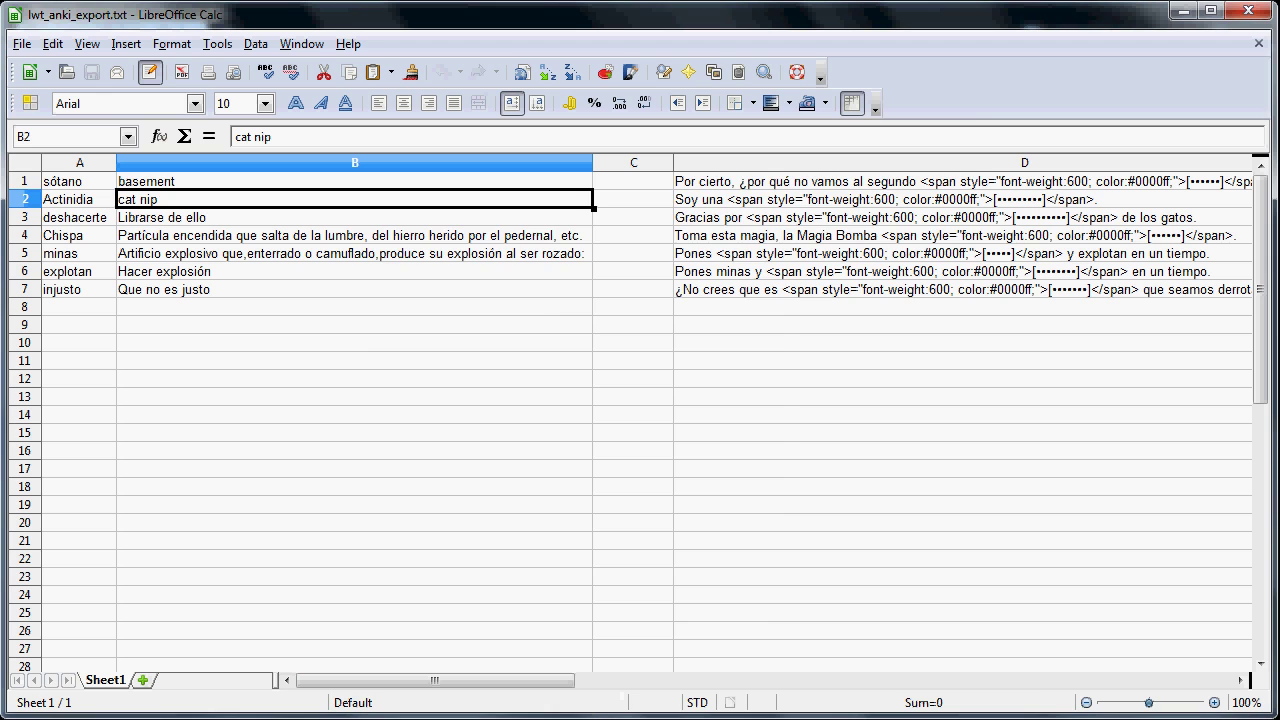
# Step: Switch to Anki and open the Spanish_LWT deck
pyautogui.click(300, 719)
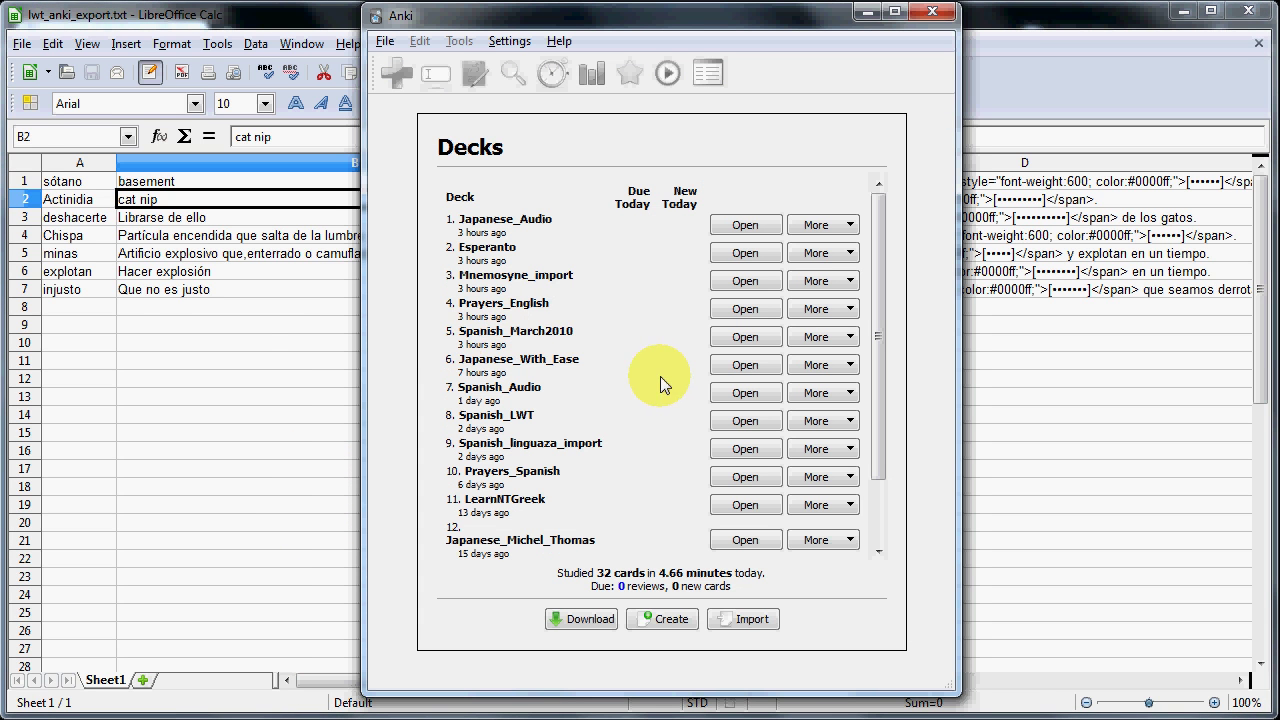
pyautogui.click(734, 418)
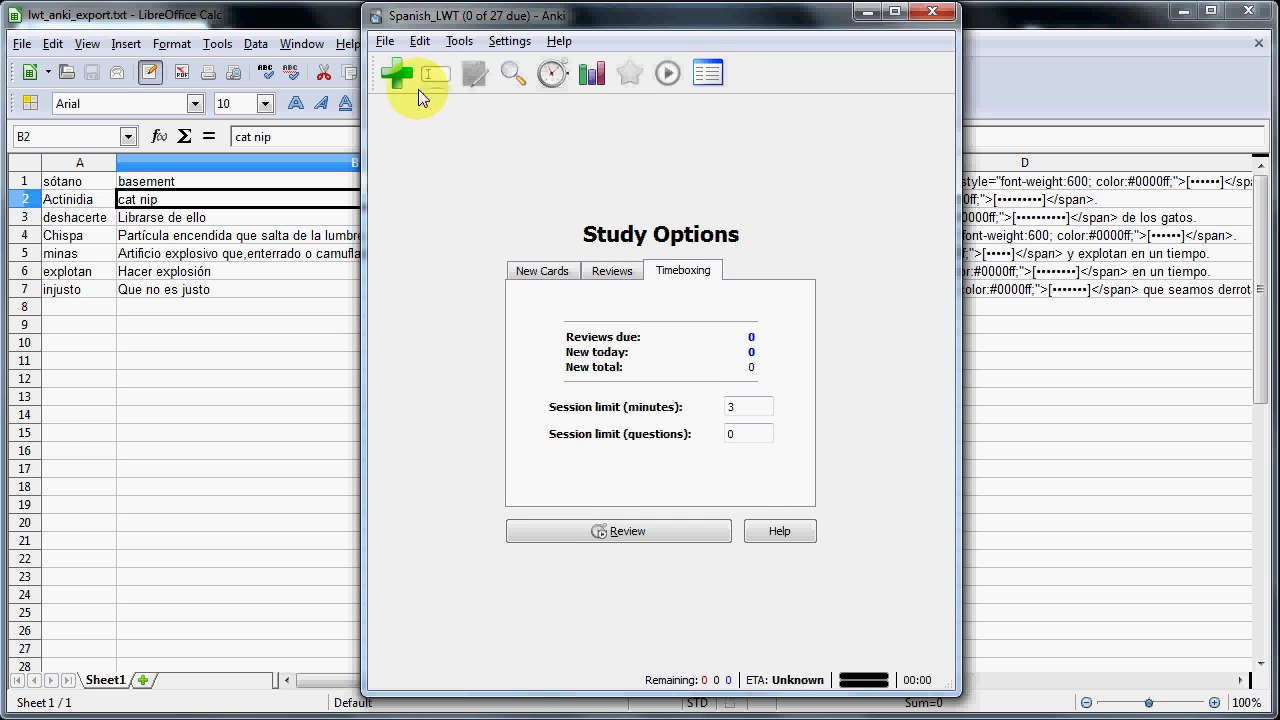
# Step: Load lwt_anki_export.txt from the dl folder as the file to import into the Spanish_LWT deck
pyautogui.click(390, 43)
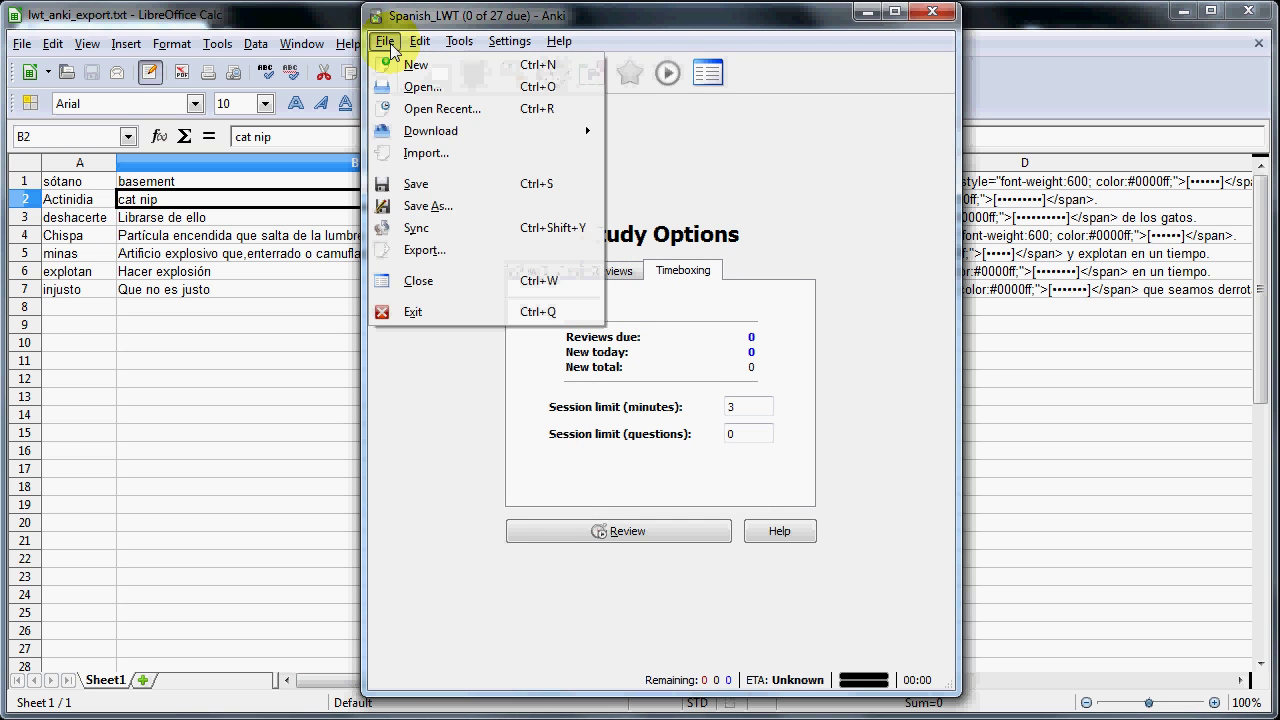
pyautogui.click(421, 157)
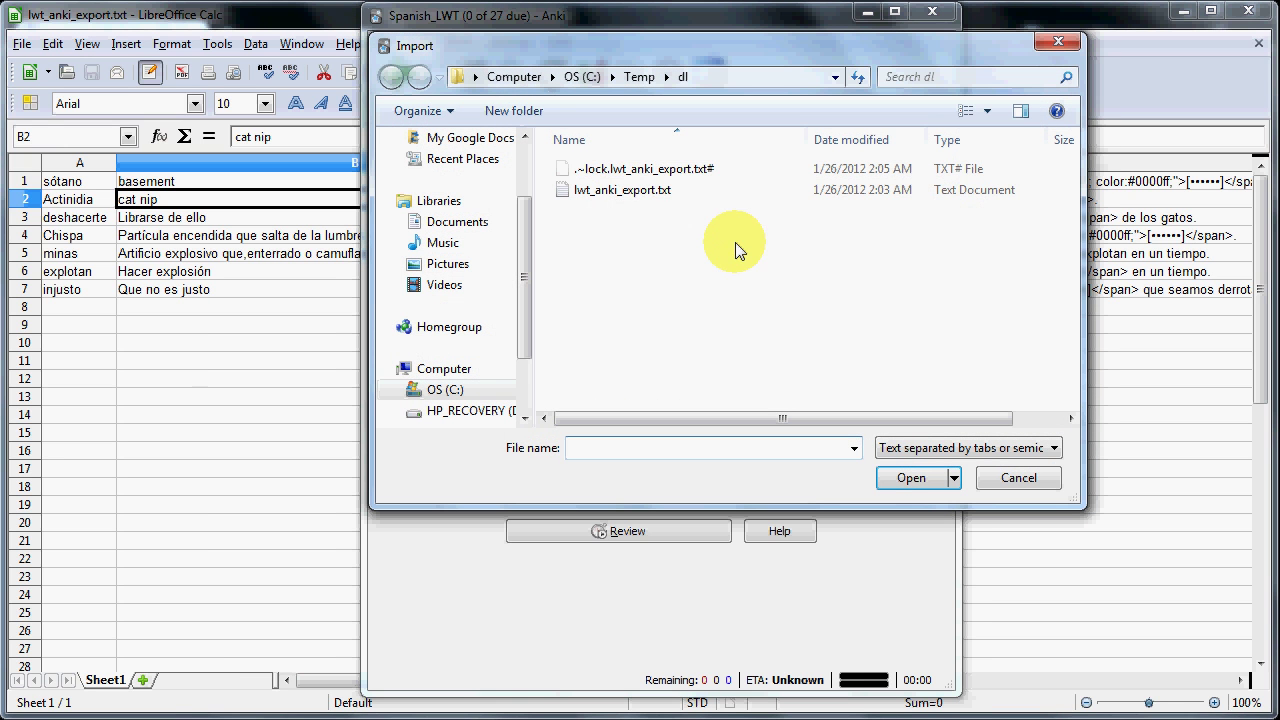
pyautogui.click(614, 189)
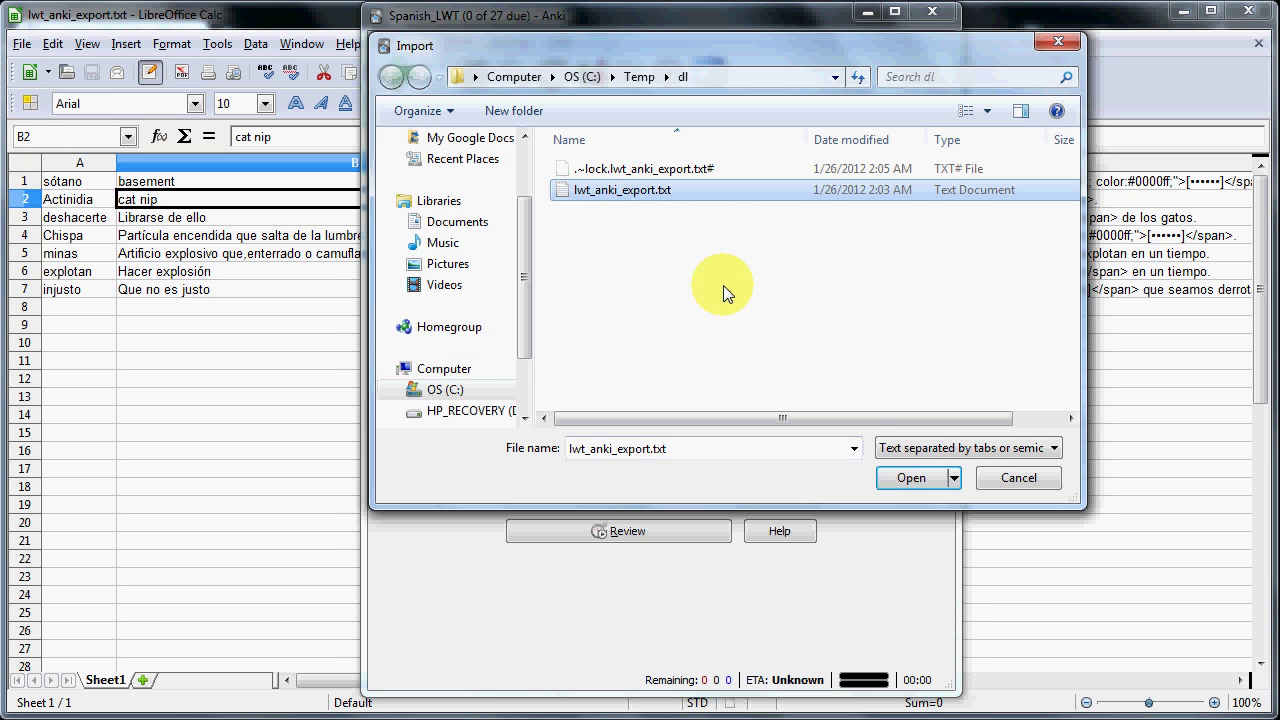
pyautogui.click(914, 478)
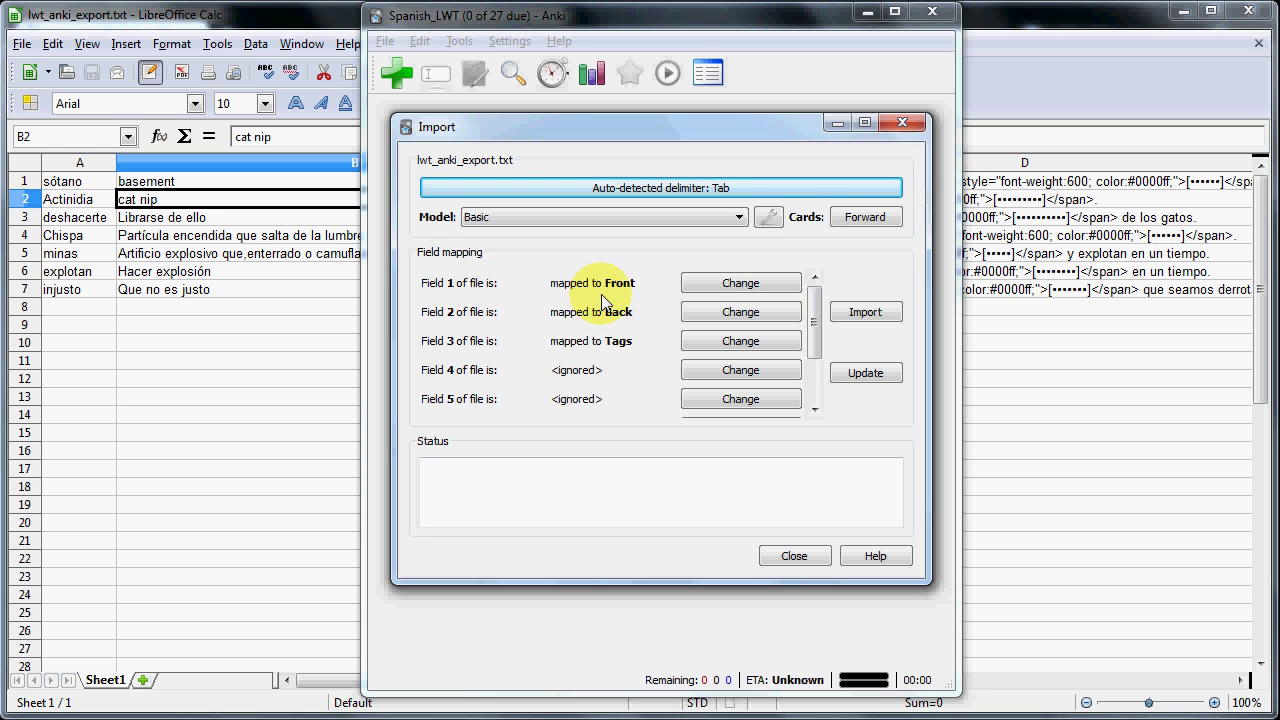
# Step: Set the import's field mapping to discard field 1 and map field 5 to Front
pyautogui.click(746, 282)
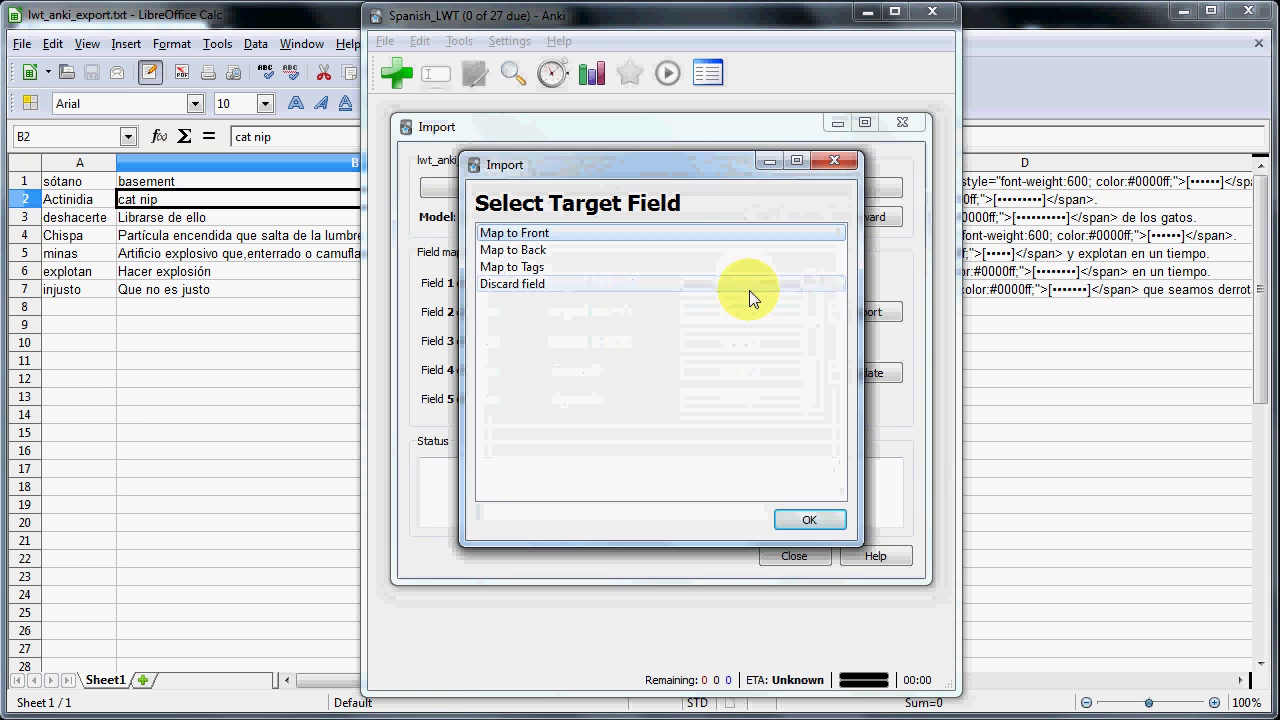
pyautogui.click(528, 285)
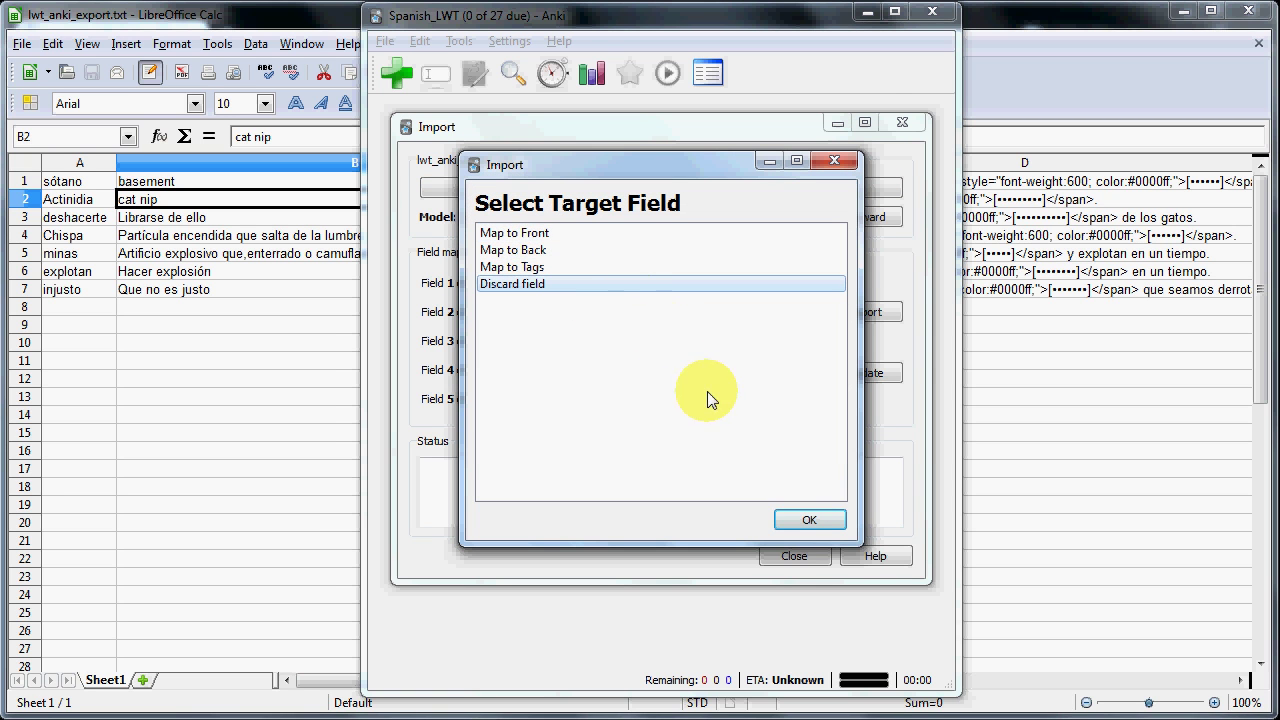
pyautogui.click(803, 517)
pyautogui.click(741, 399)
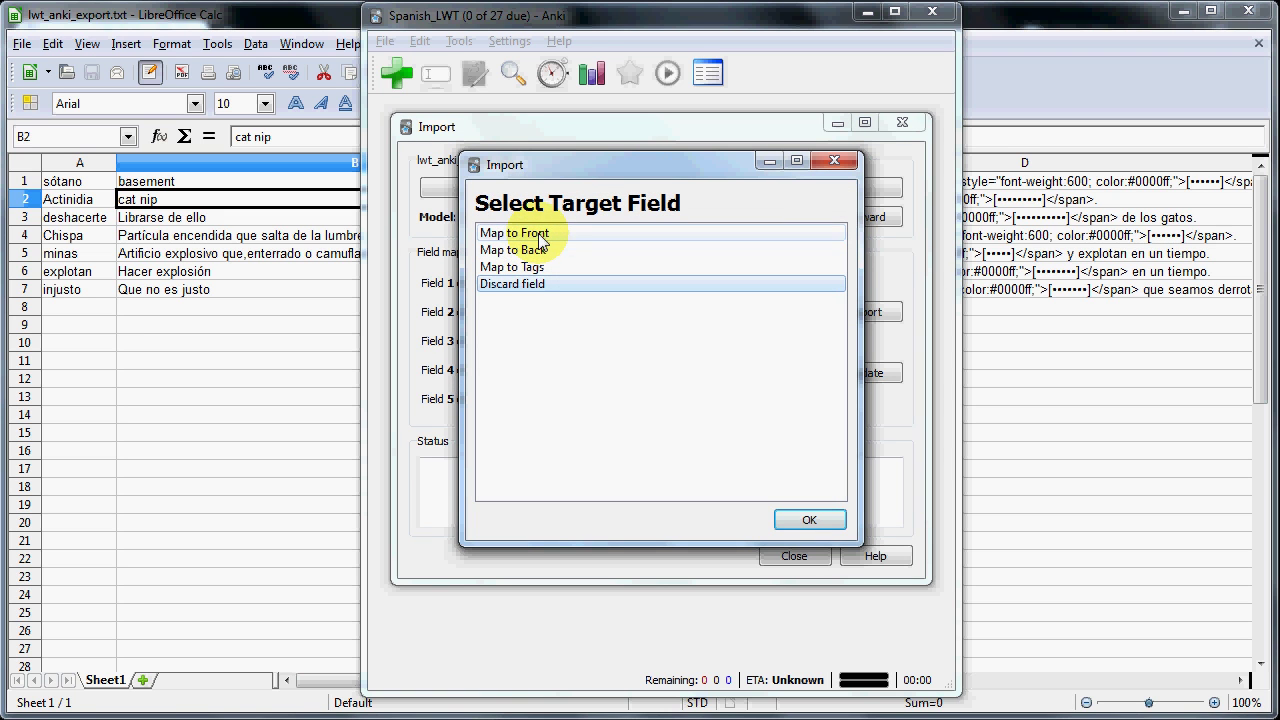
pyautogui.click(538, 236)
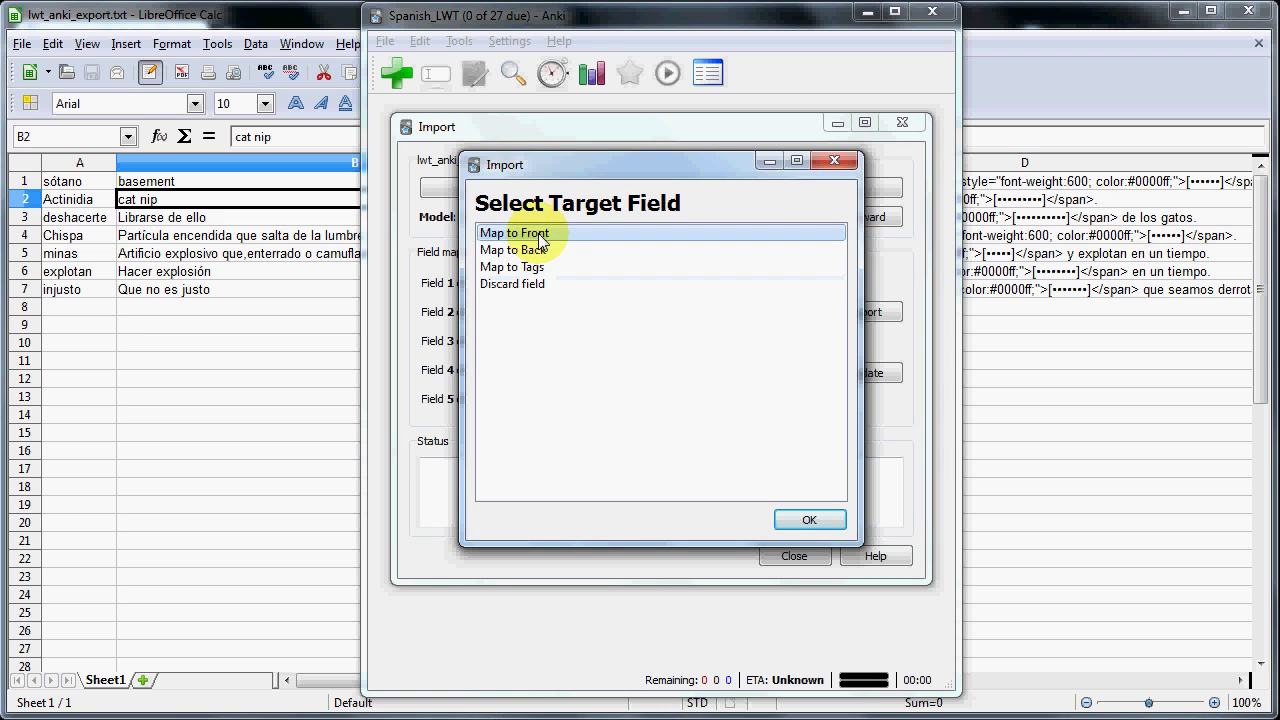
pyautogui.click(811, 520)
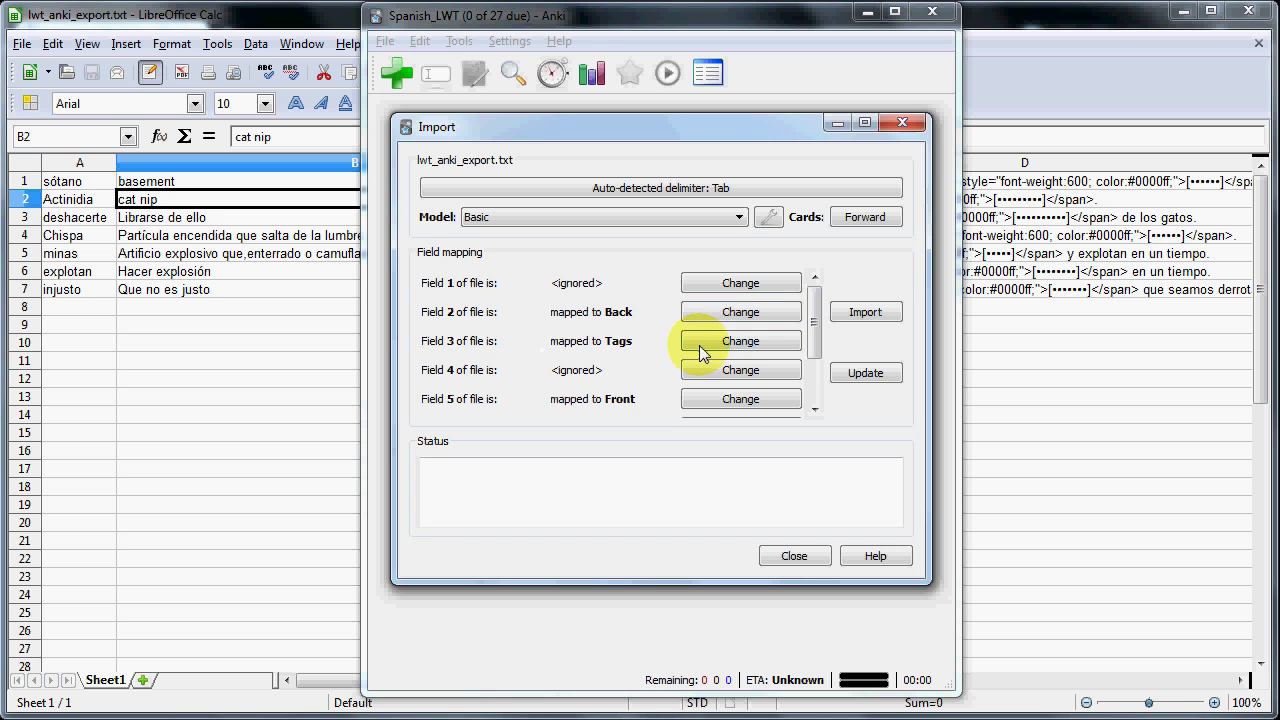
# Step: Set field 3 to be discarded and import the file's terms into the deck
pyautogui.click(724, 343)
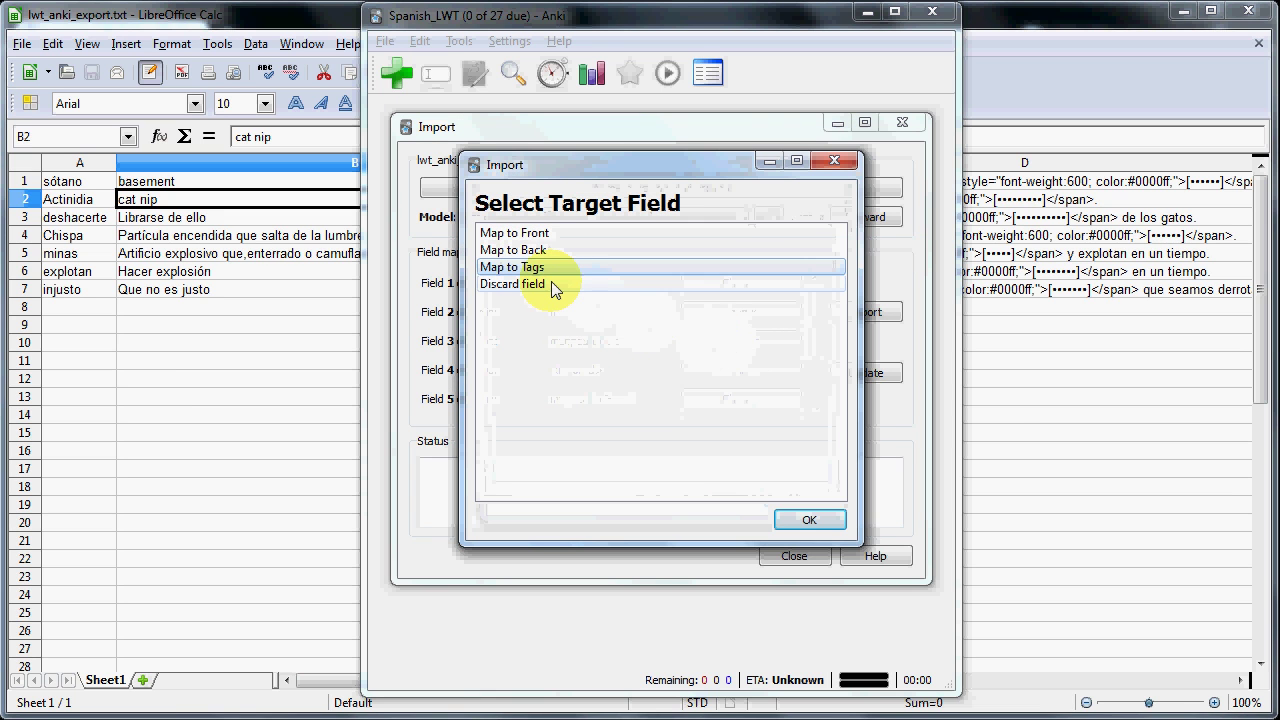
pyautogui.click(583, 288)
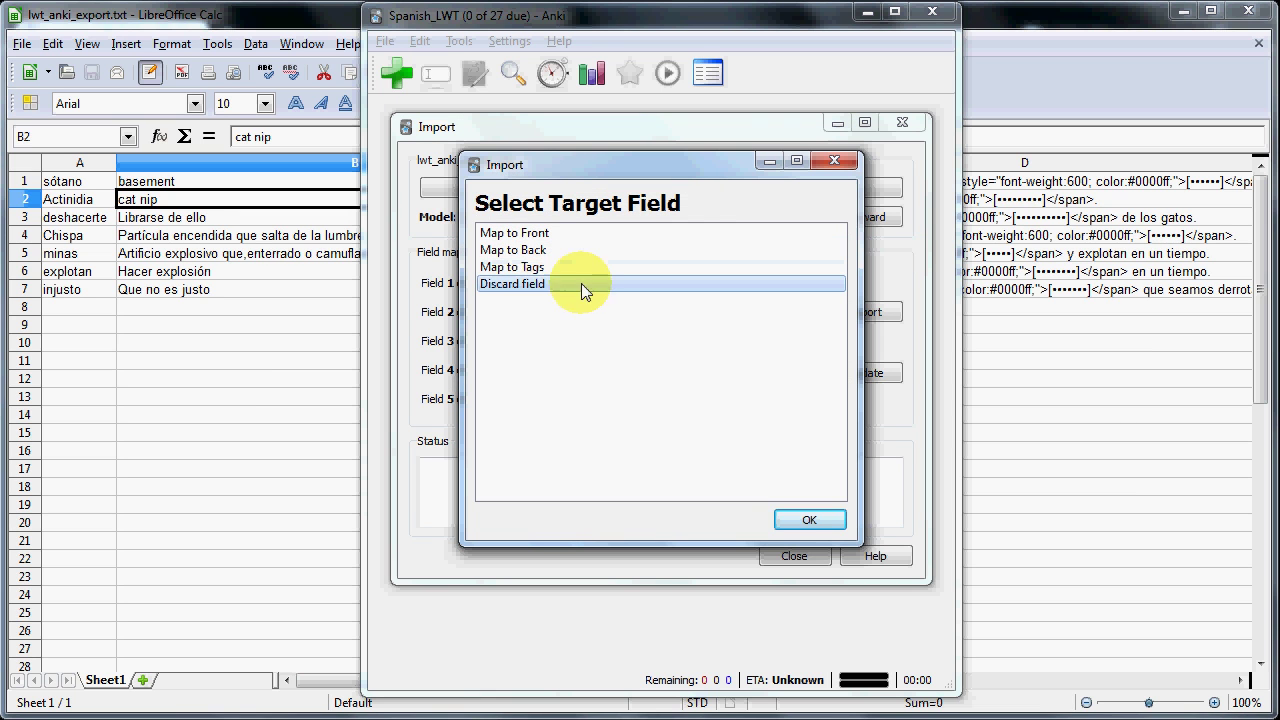
pyautogui.click(810, 520)
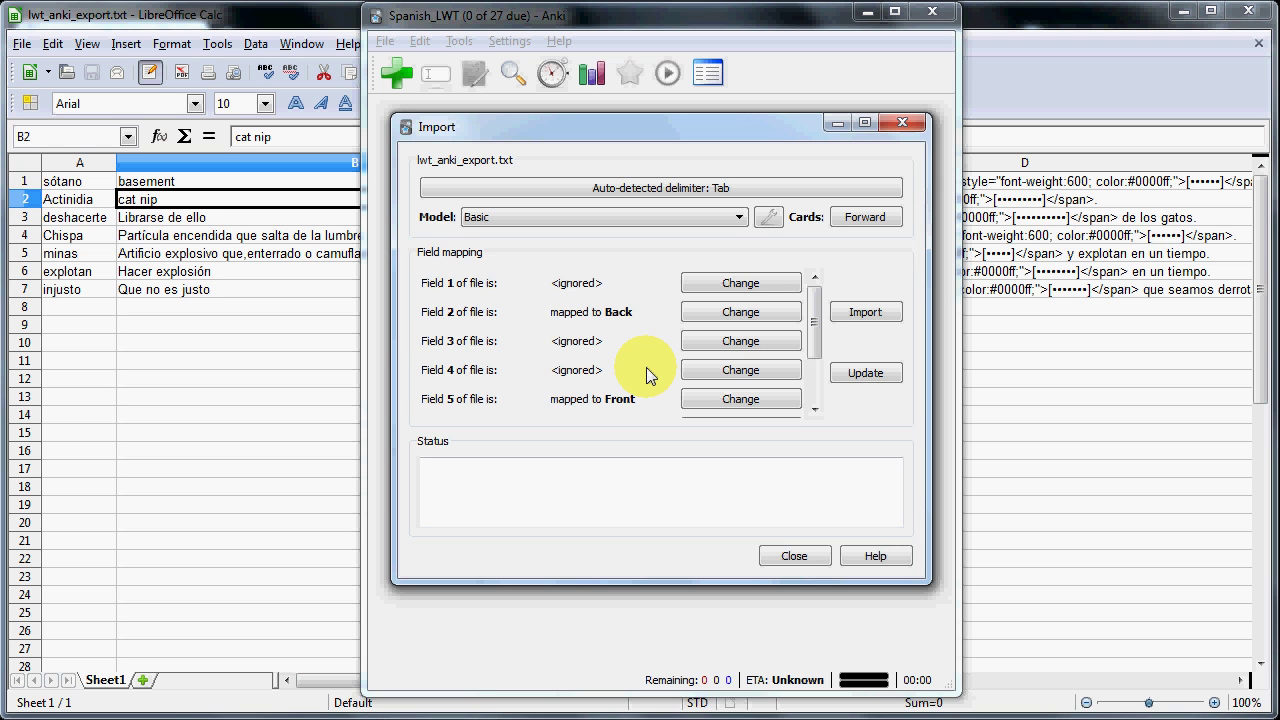
pyautogui.click(857, 314)
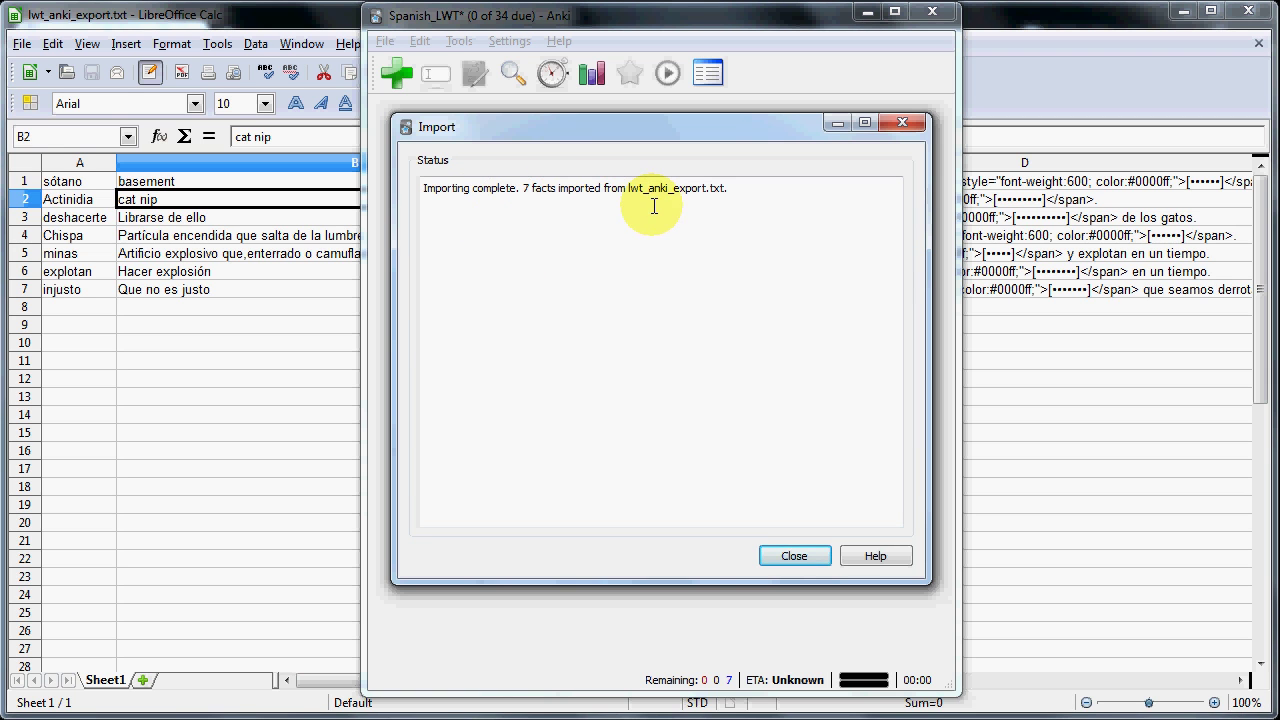
pyautogui.click(794, 556)
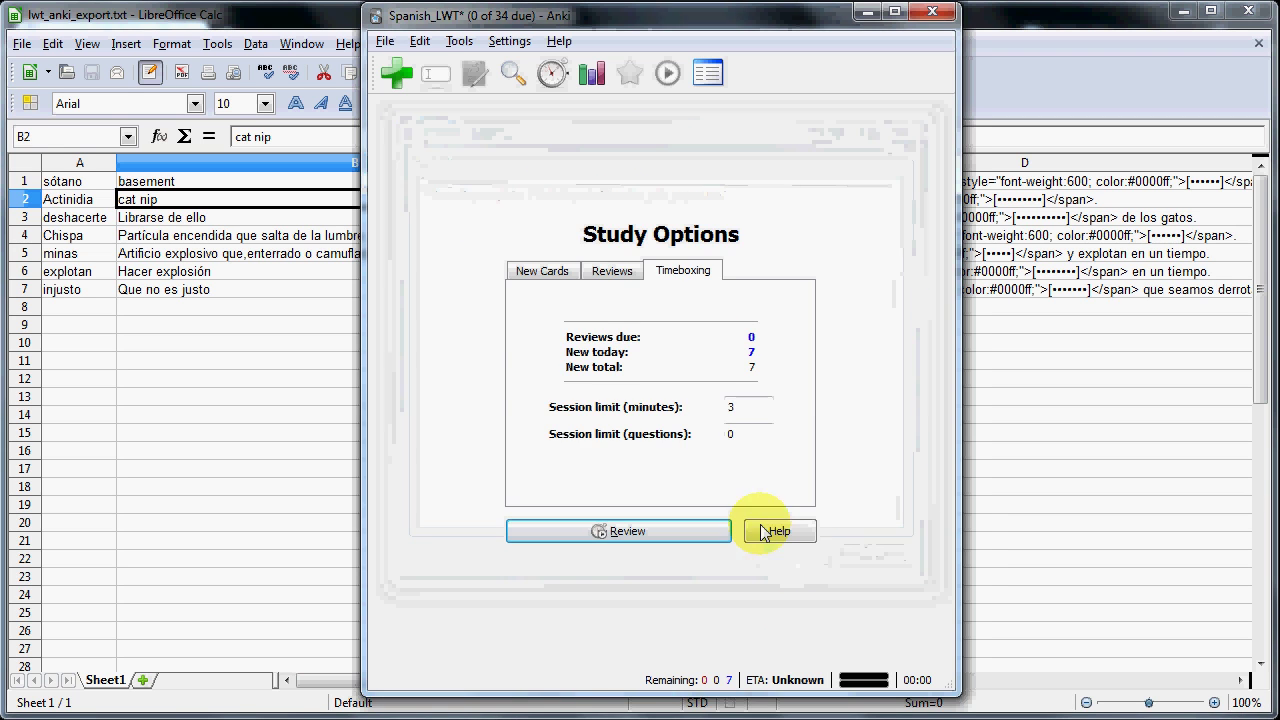
# Step: Browse the deck's cards and select all those created on 2012-01-26, at the end of the list
pyautogui.click(514, 71)
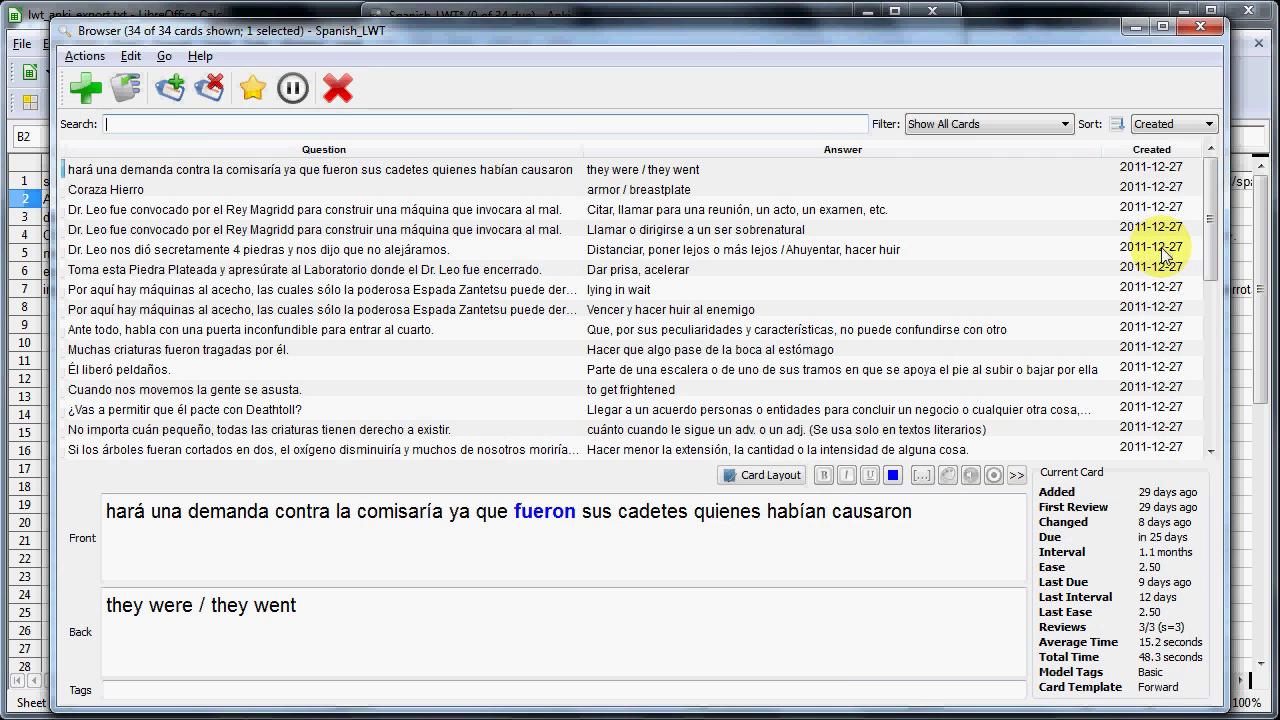
pyautogui.moveTo(1211, 196); pyautogui.dragTo(1213, 400)
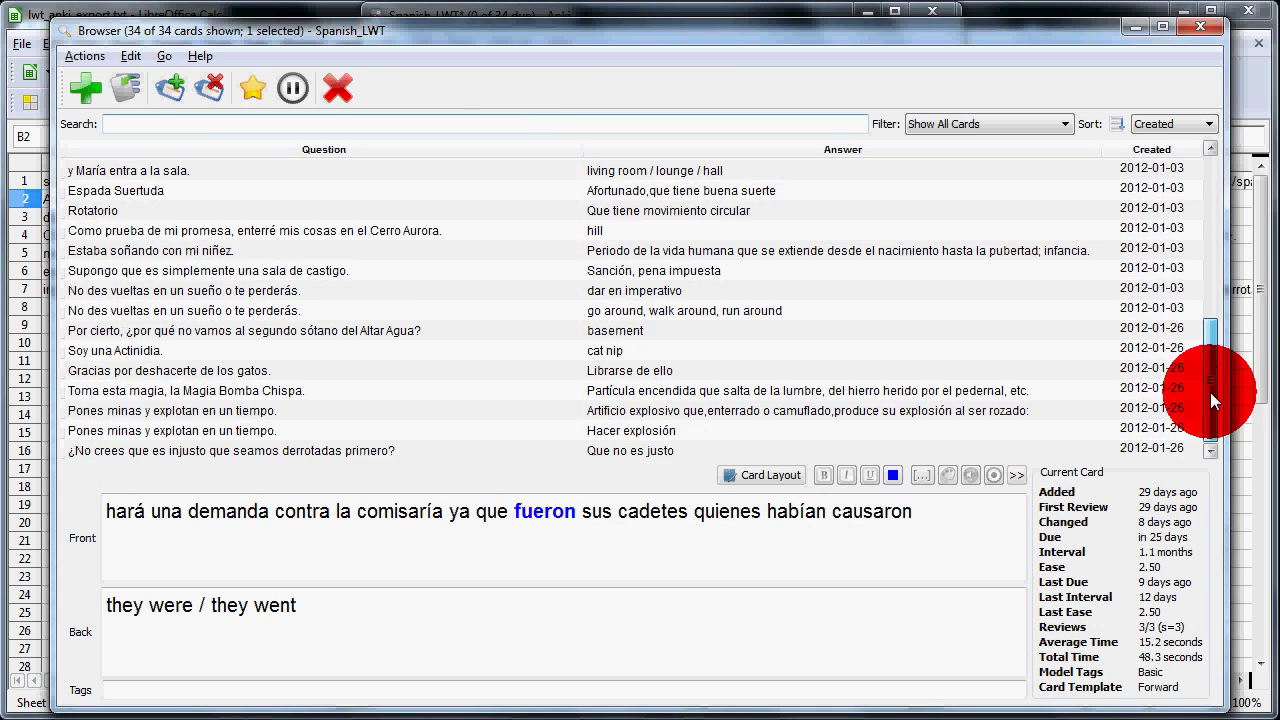
pyautogui.click(1185, 332)
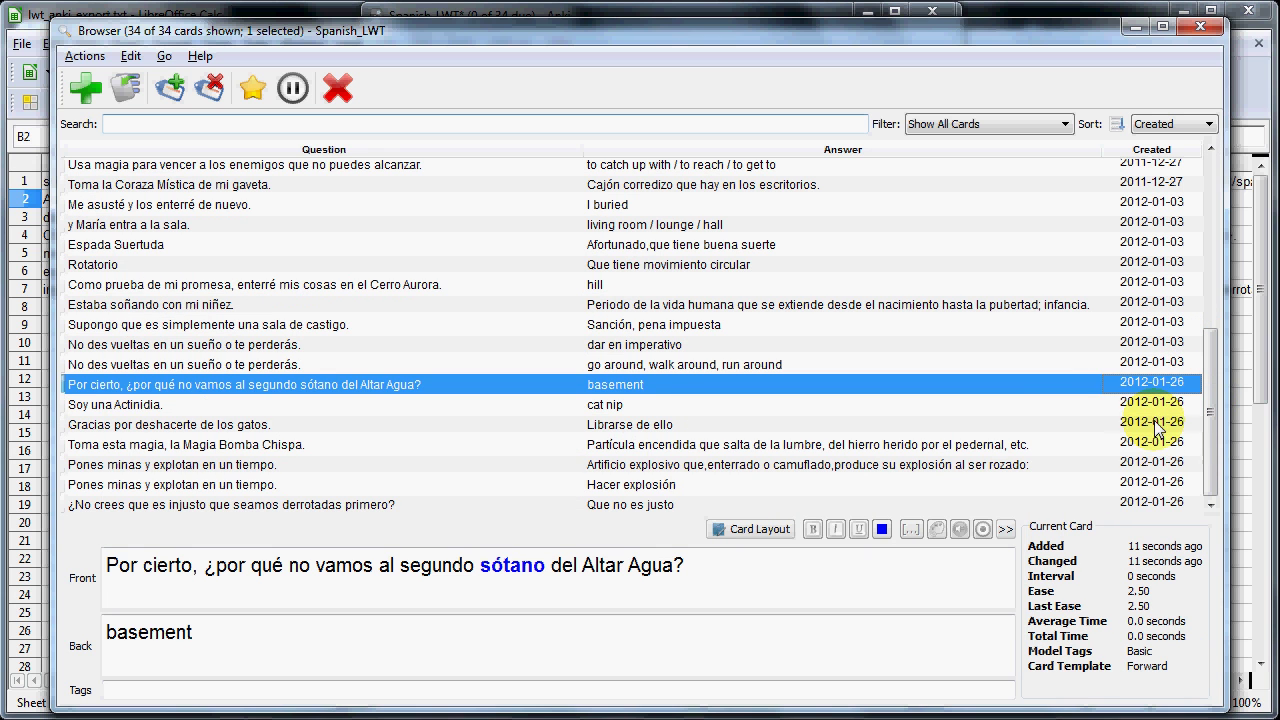
pyautogui.keyDown('shift'); pyautogui.click(1130, 504); pyautogui.keyUp('shift')
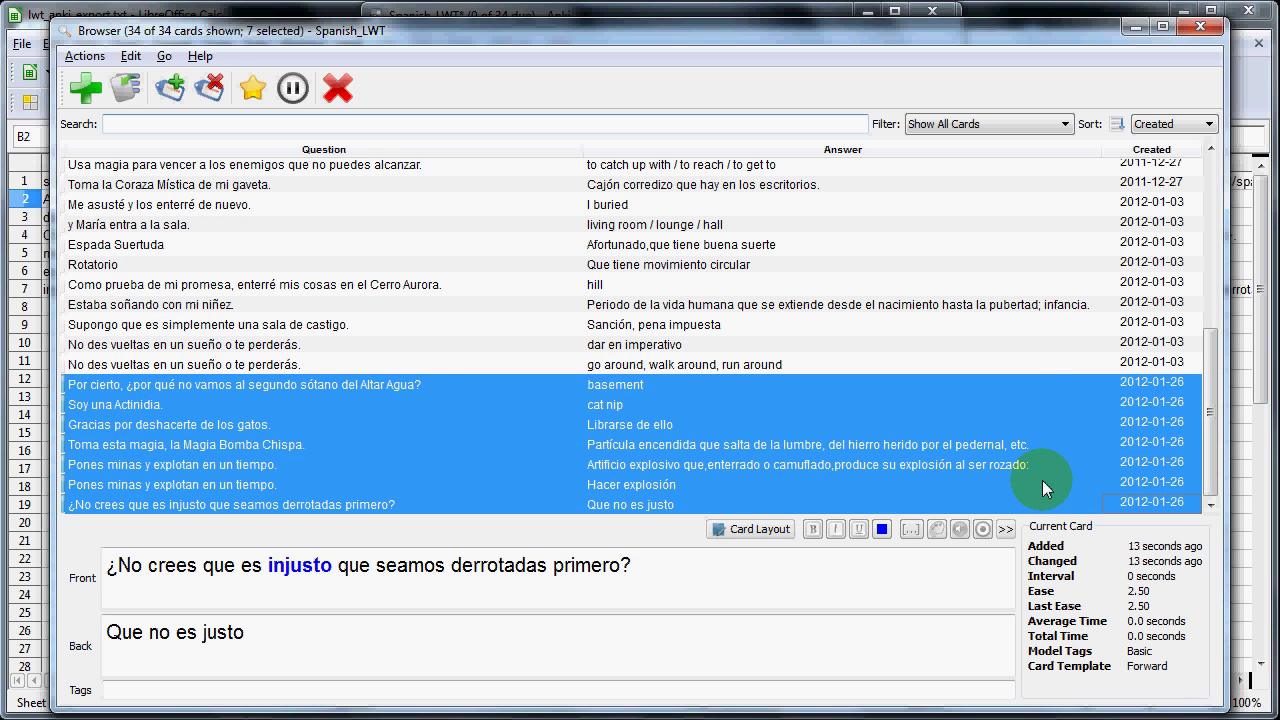
# Step: Examine the front sentence and back translation of the imported "sótano" and "deshacerte" cards, and close the card browser
pyautogui.click(427, 389)
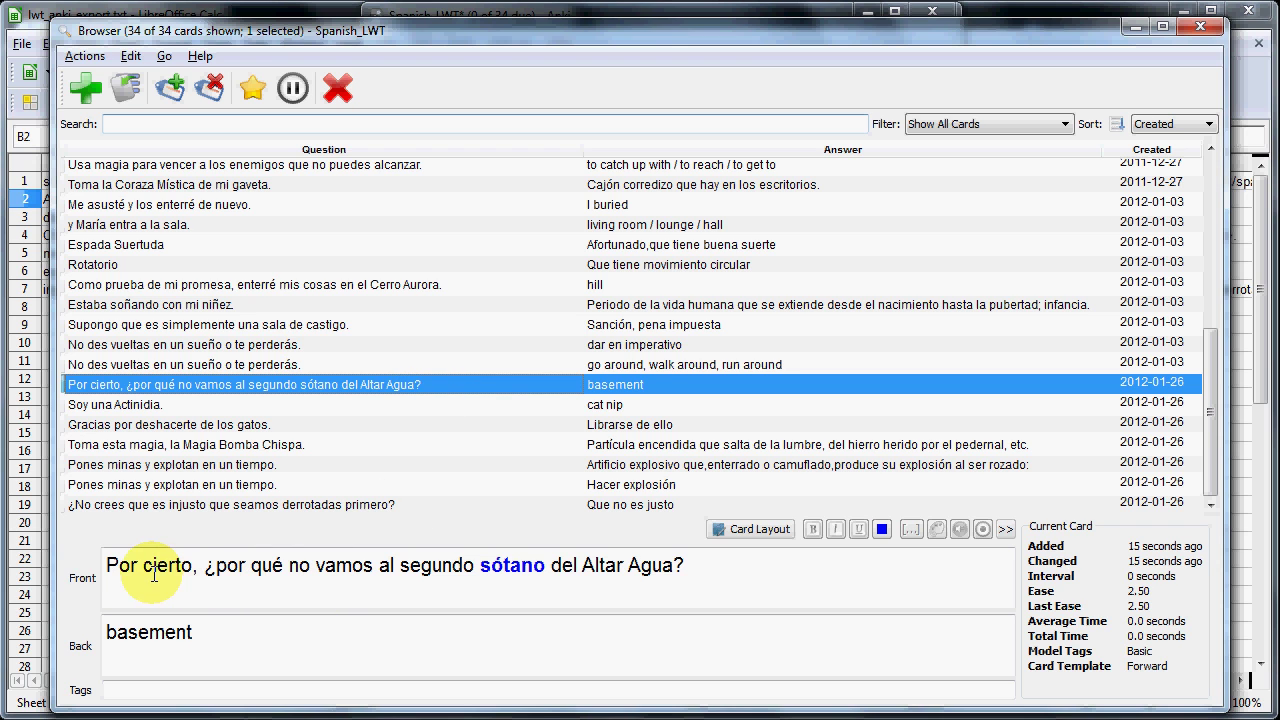
pyautogui.doubleClick(508, 565)
pyautogui.click(558, 575)
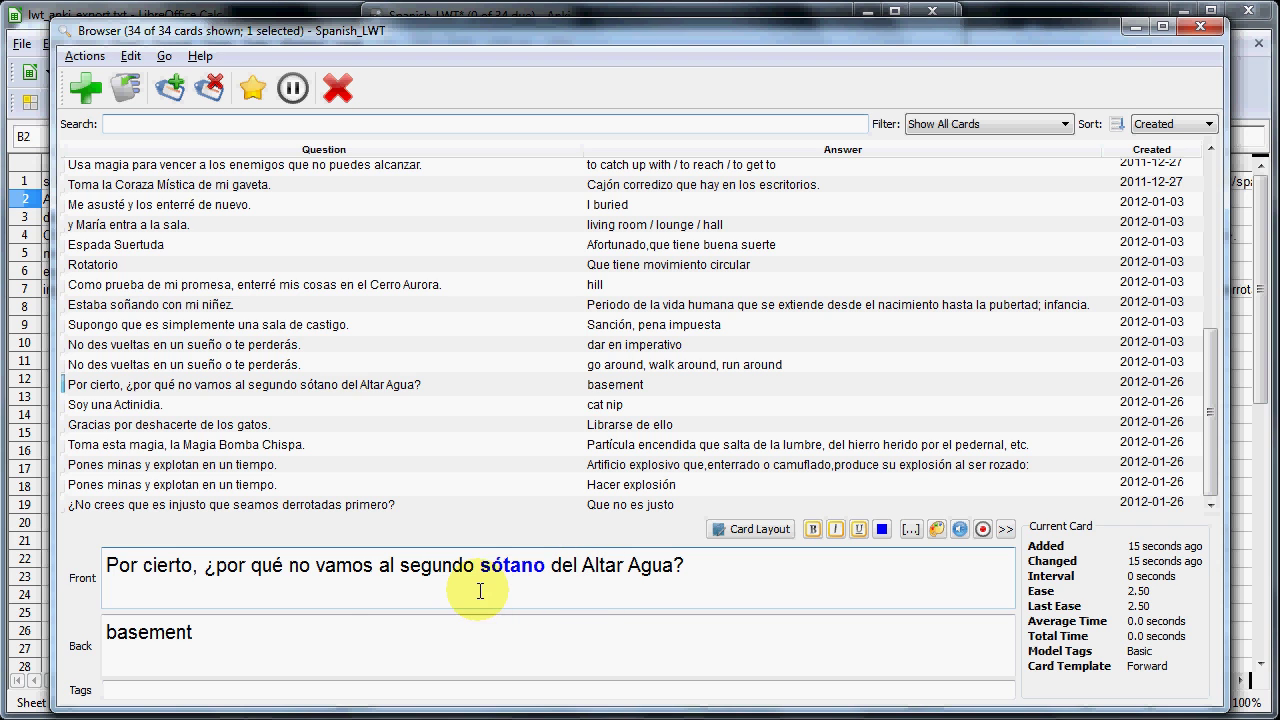
pyautogui.click(302, 635)
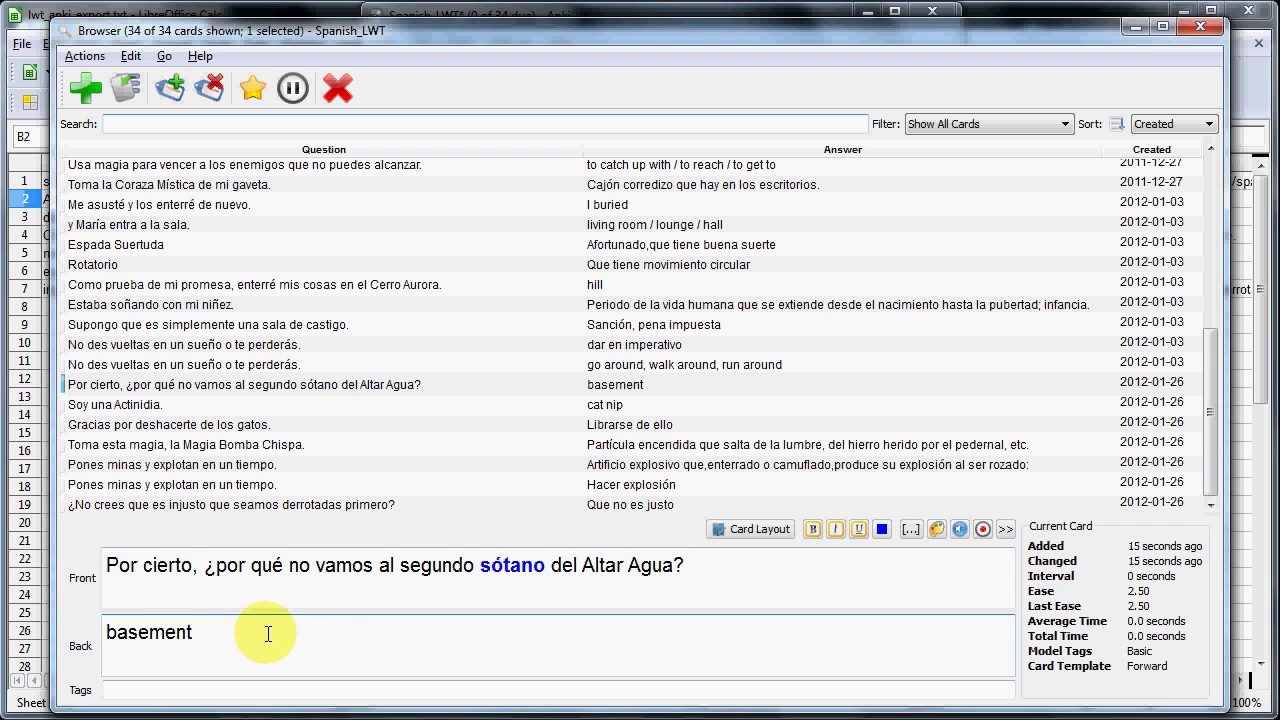
pyautogui.doubleClick(143, 630)
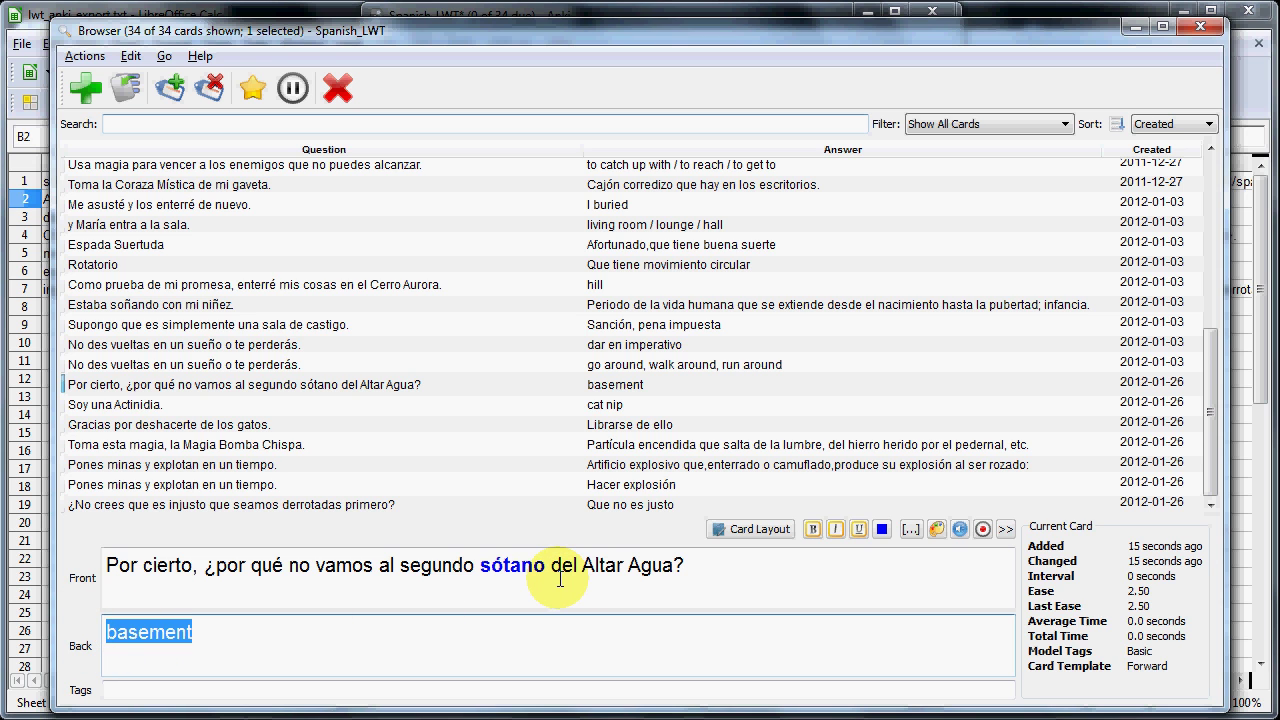
pyautogui.click(270, 426)
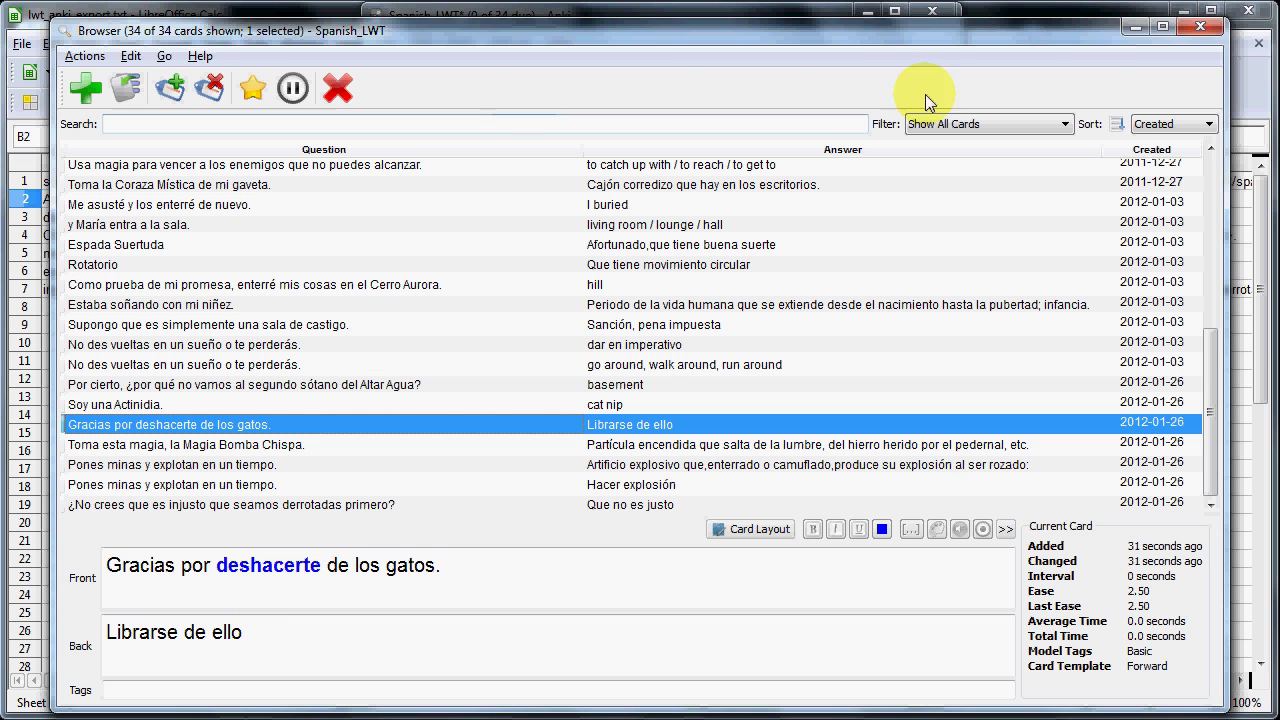
pyautogui.click(1189, 28)
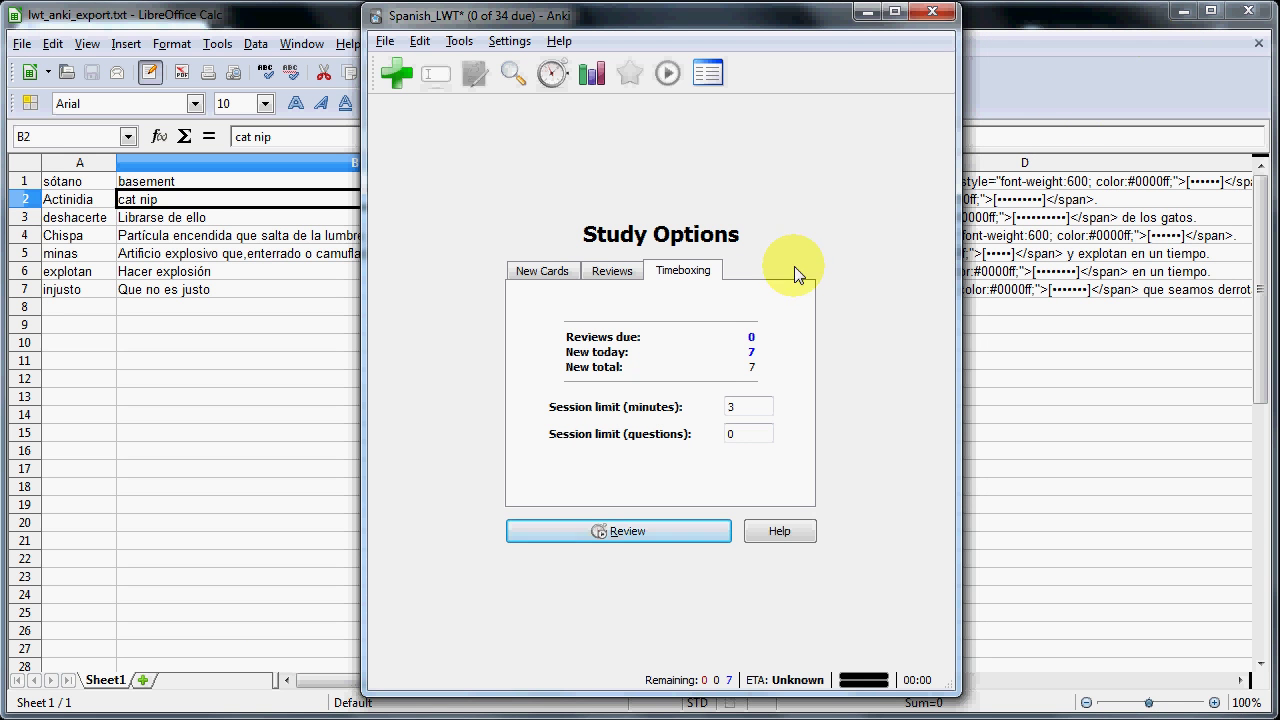
# Step: Return to Anki's deck list and switch to the Learning with Texts terms page in the web browser
pyautogui.click(709, 78)
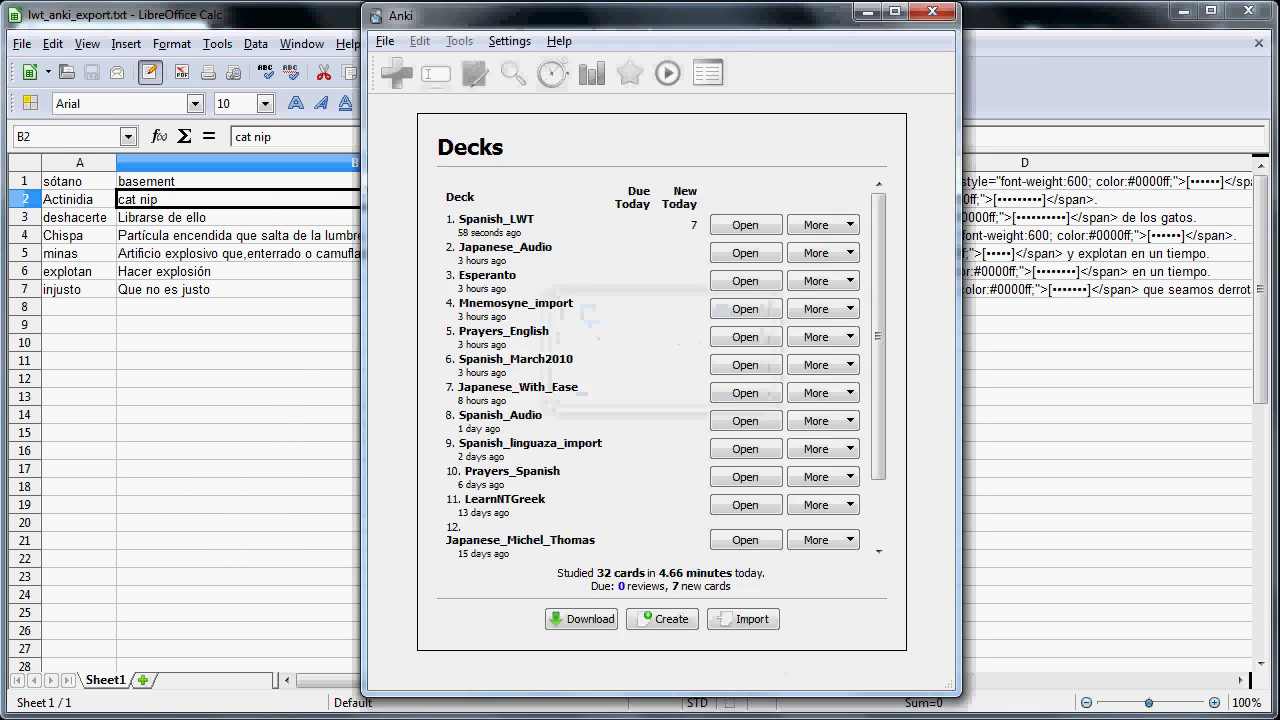
pyautogui.moveTo(40, 703)
pyautogui.click(240, 675)
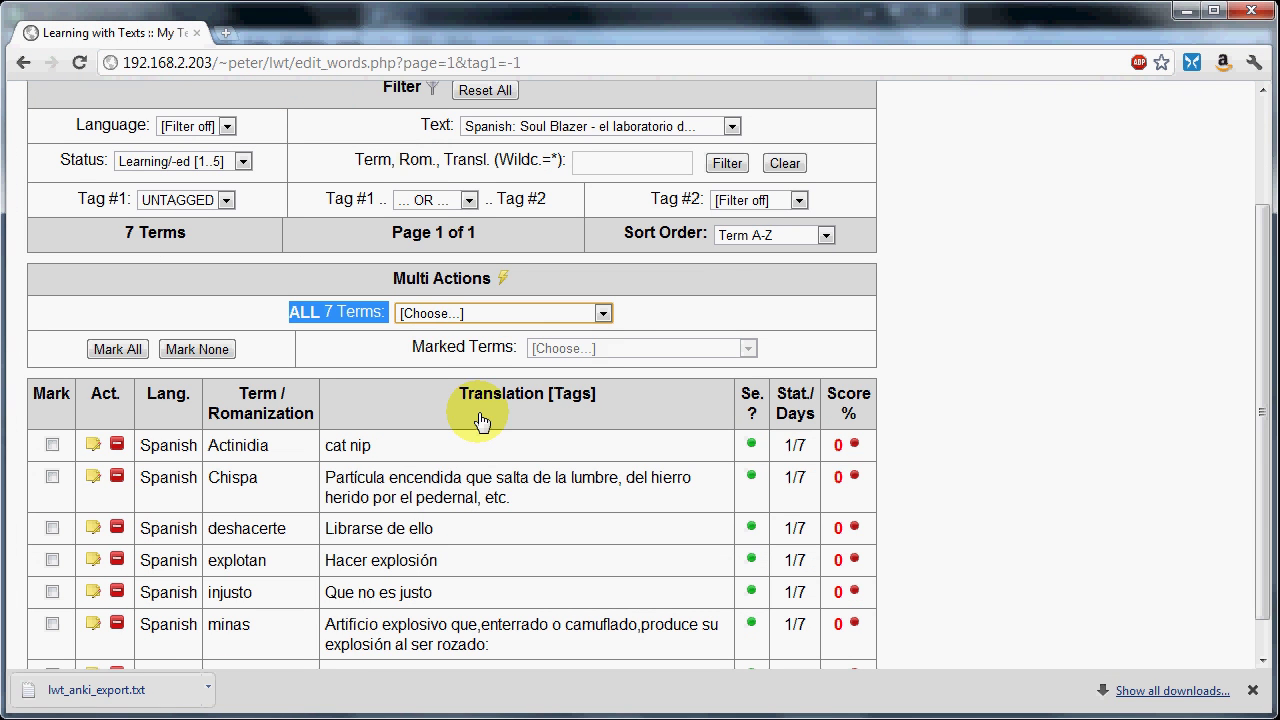
# Step: Add the tag "anki" to all terms in the current untagged query
pyautogui.click(320, 313)
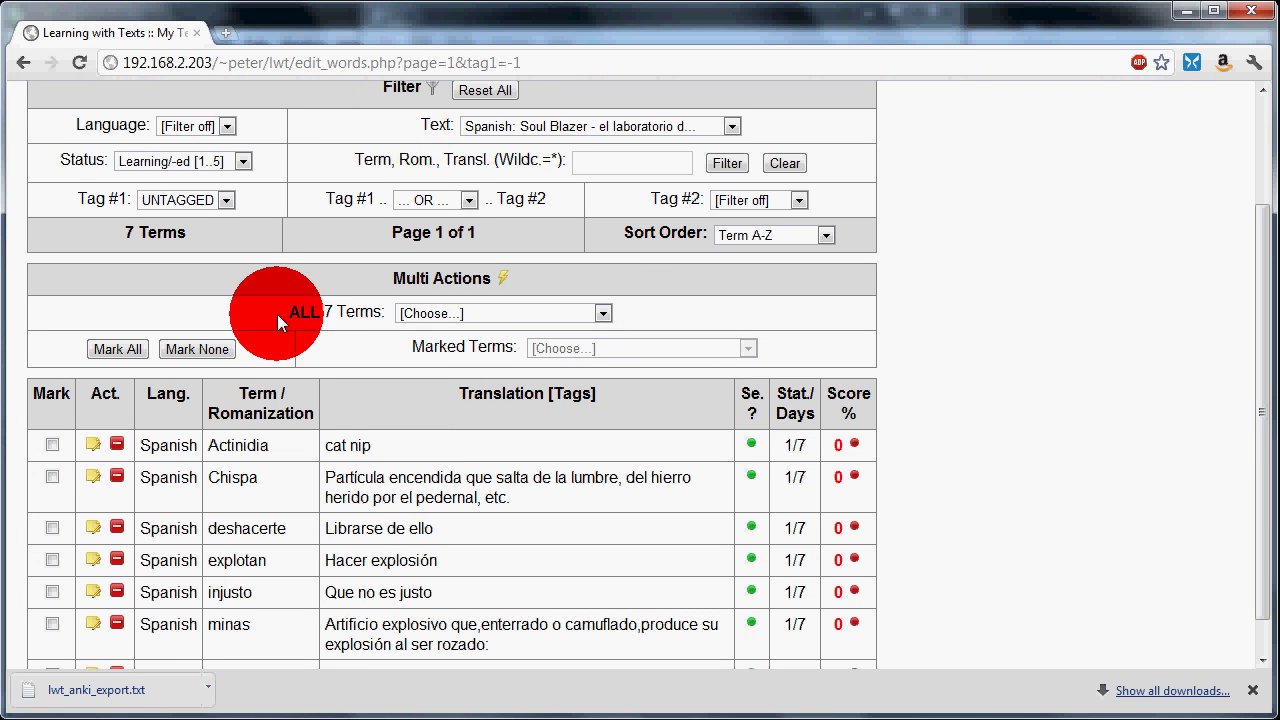
pyautogui.click(560, 315)
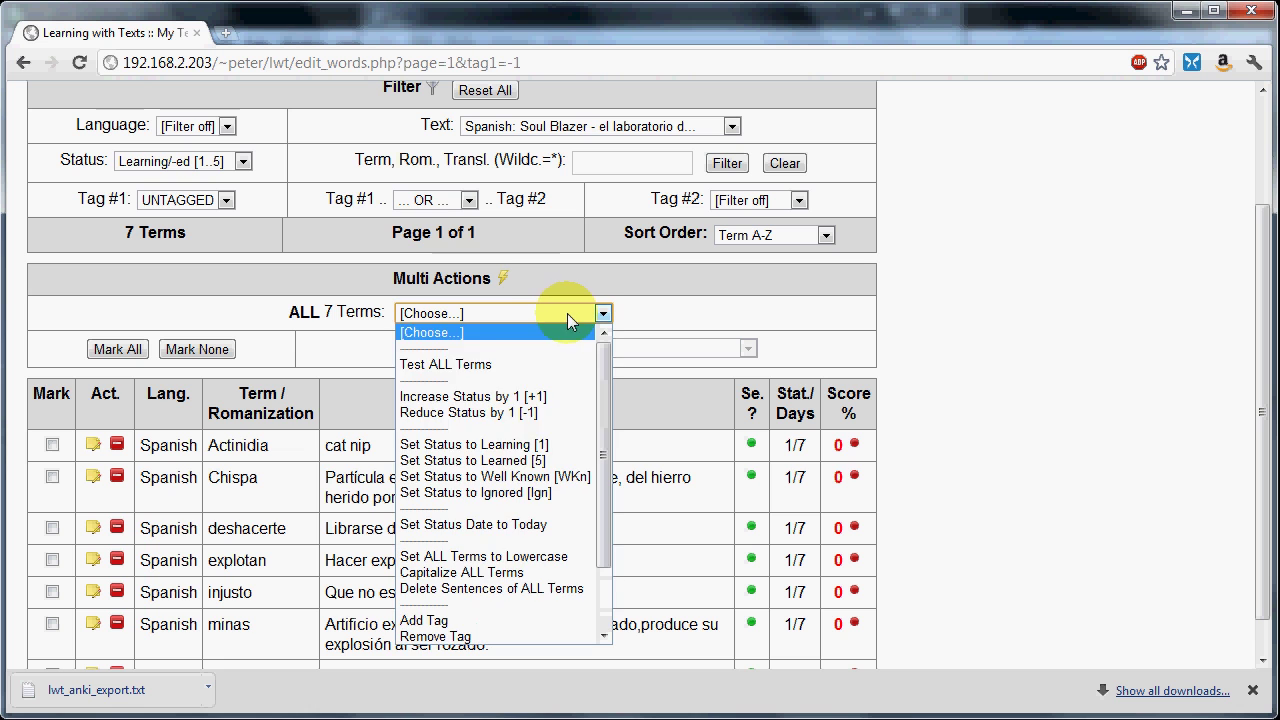
pyautogui.scroll(-2, 525, 515)
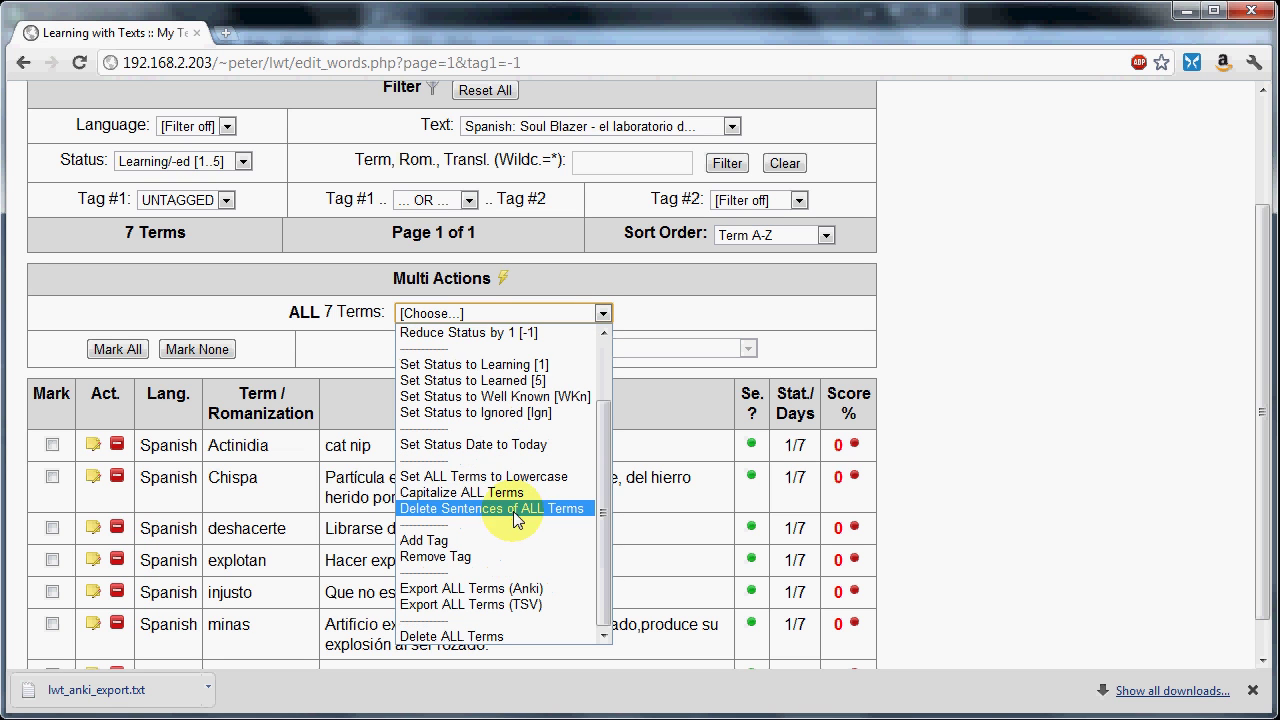
pyautogui.click(453, 540)
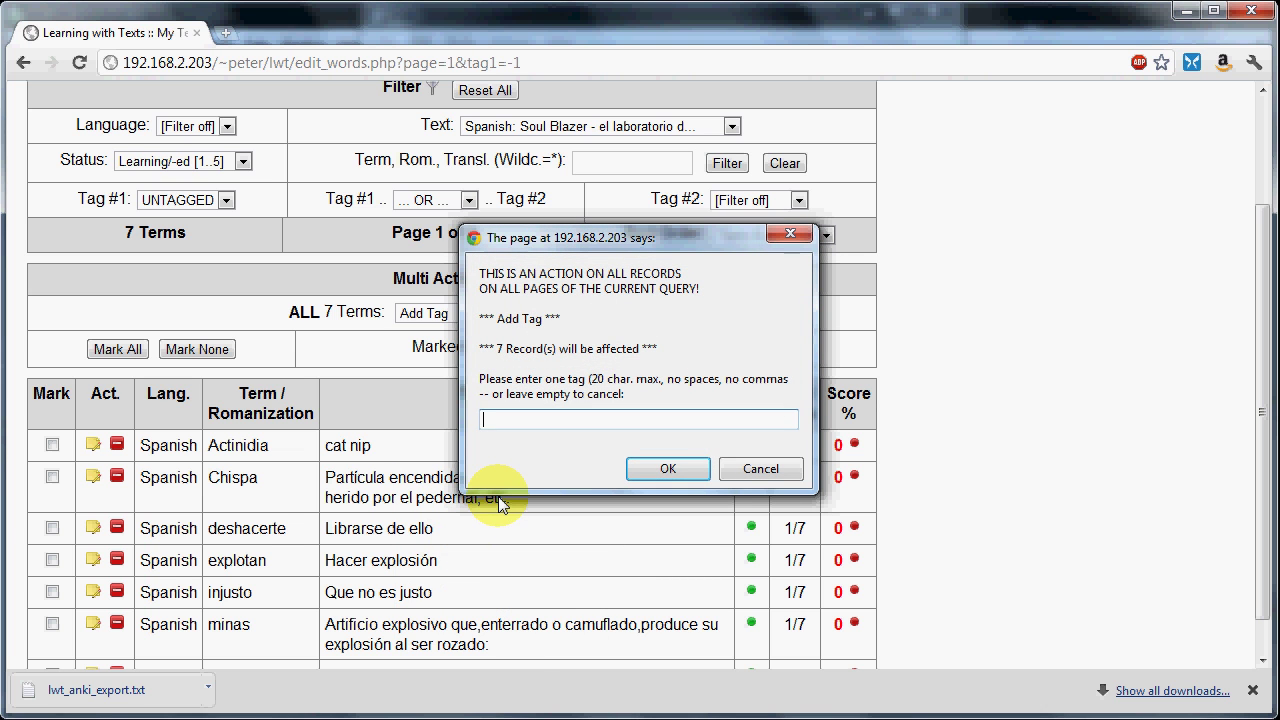
pyautogui.write('anki')
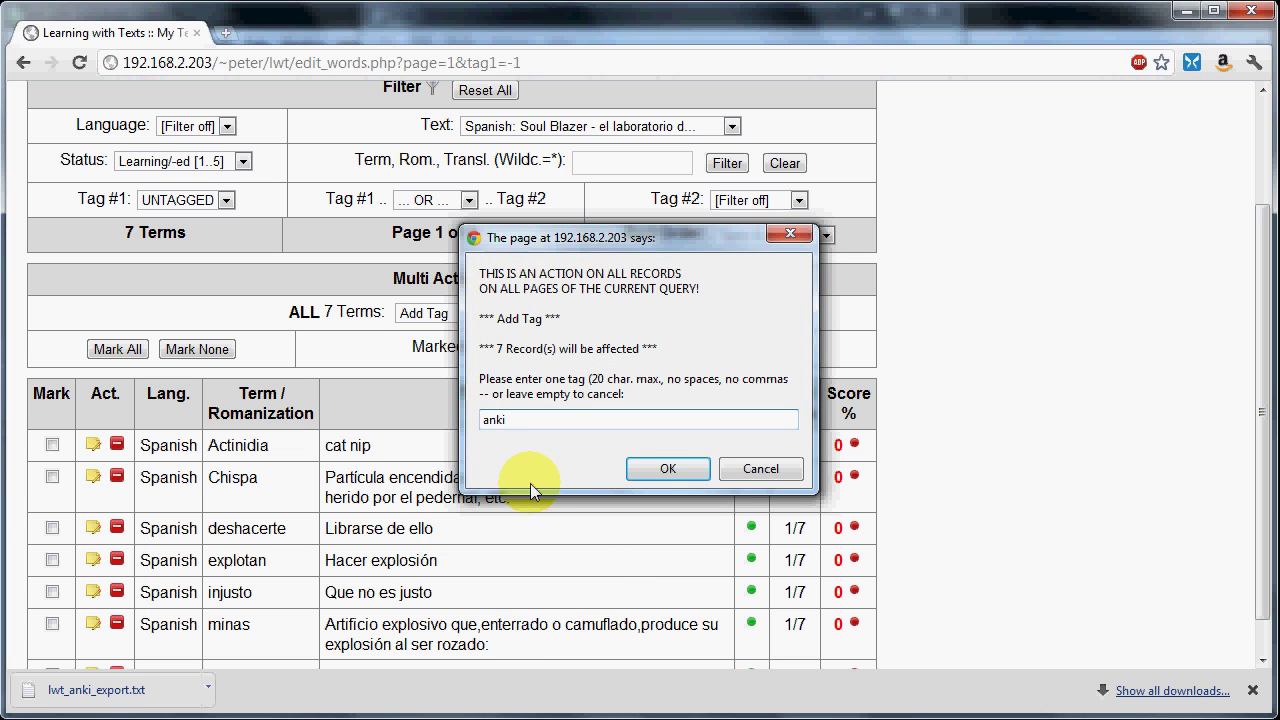
pyautogui.click(659, 468)
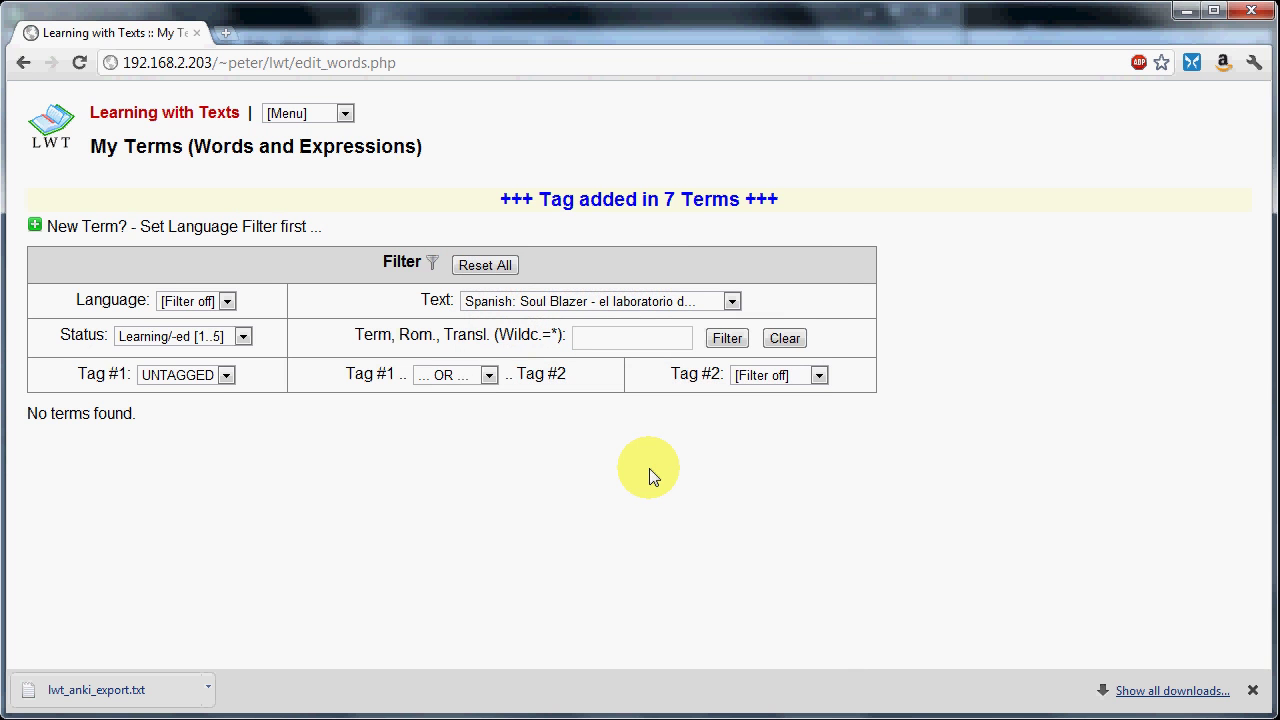